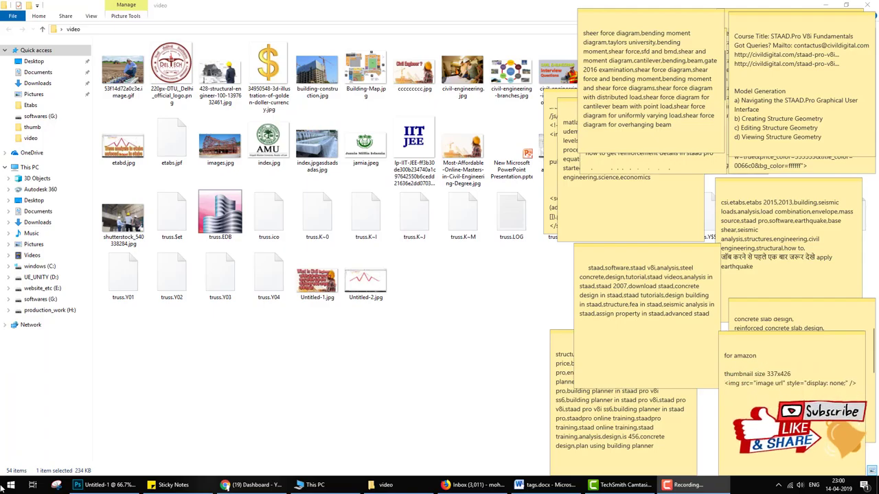
Step: Open the Windows Start menu after the intro title card
left_click(11, 485)
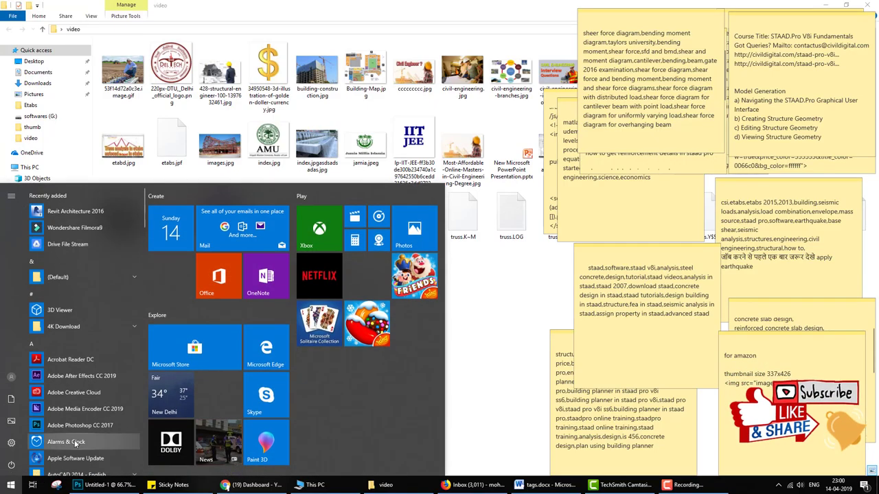
Step: Launch Revit Architecture 2016 from a 'rev' Start search and continue with the free trial
type("rev")
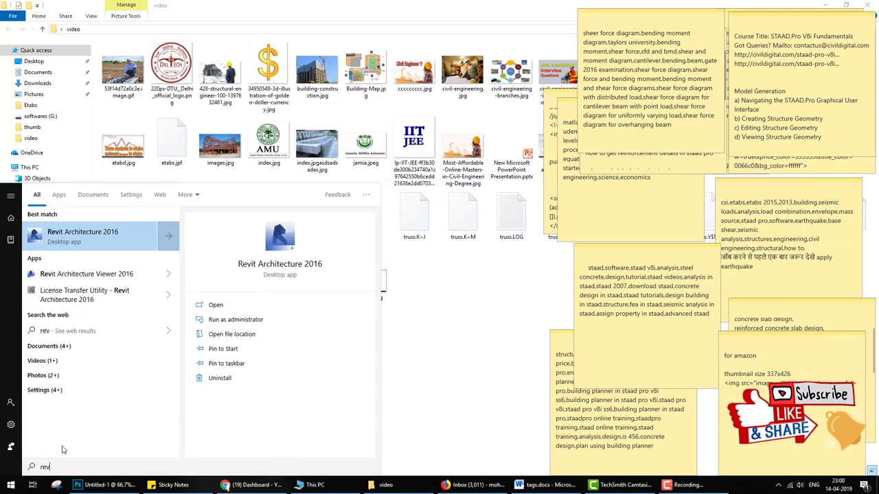
key("Return")
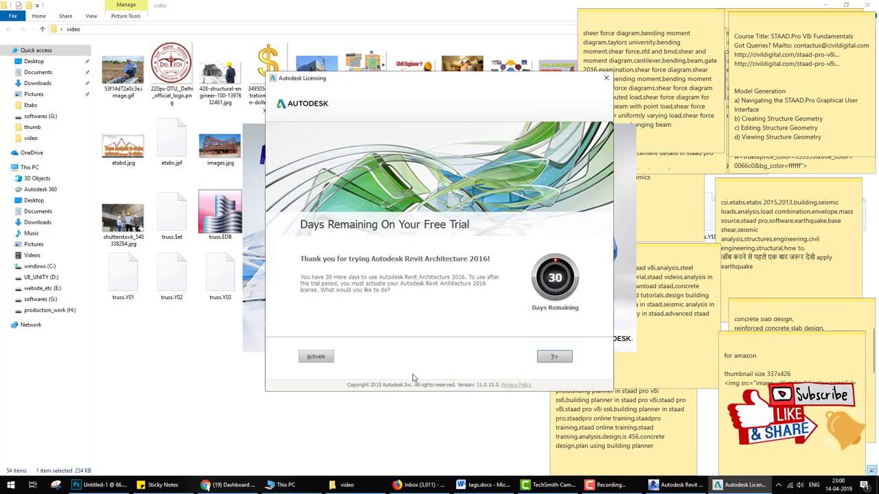
left_click(554, 356)
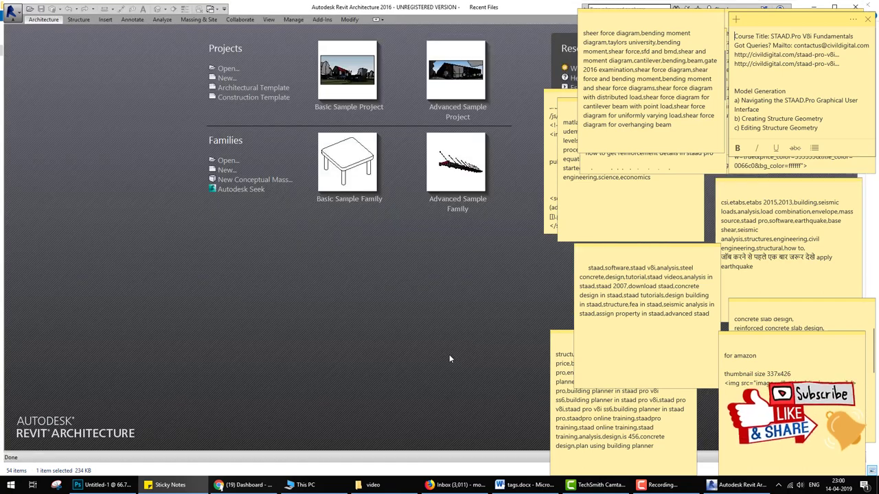
Step: Create Project1 from the Architectural Template, opening the empty Level 1 floor plan
left_click(426, 331)
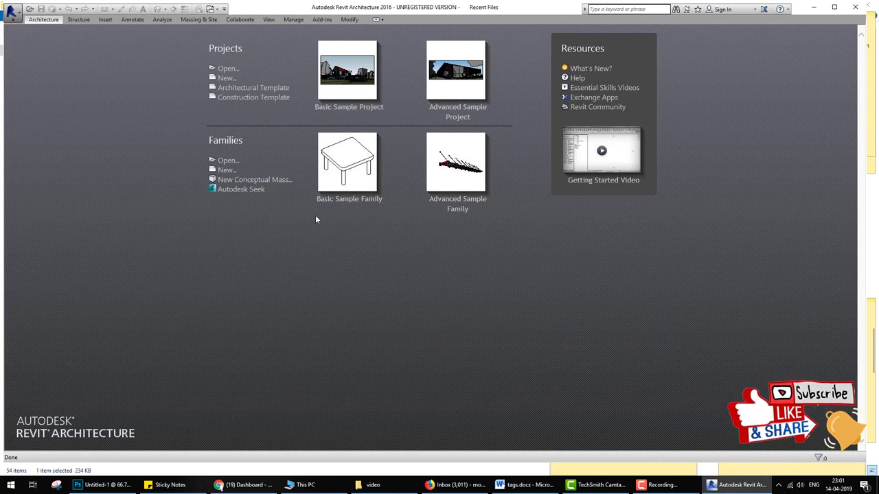
left_click(226, 77)
left_click(410, 268)
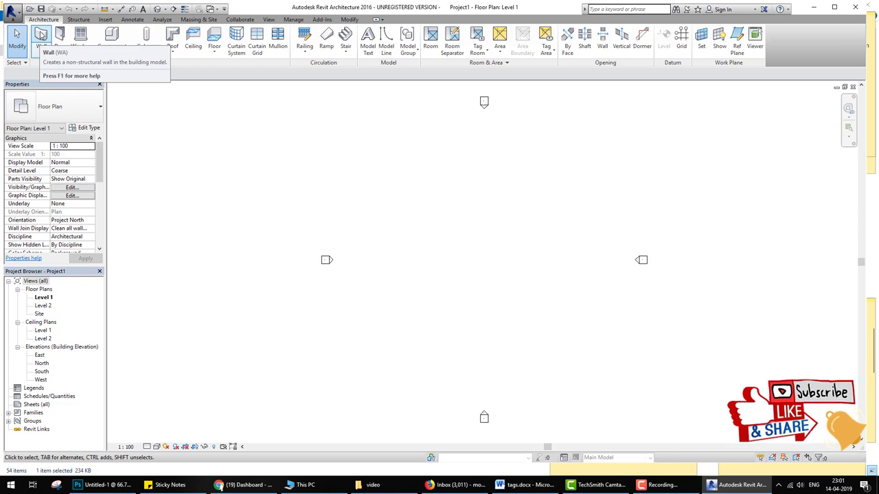
Step: Activate the Wall tool and mark its drawing options and wall properties for viewers
left_click(39, 35)
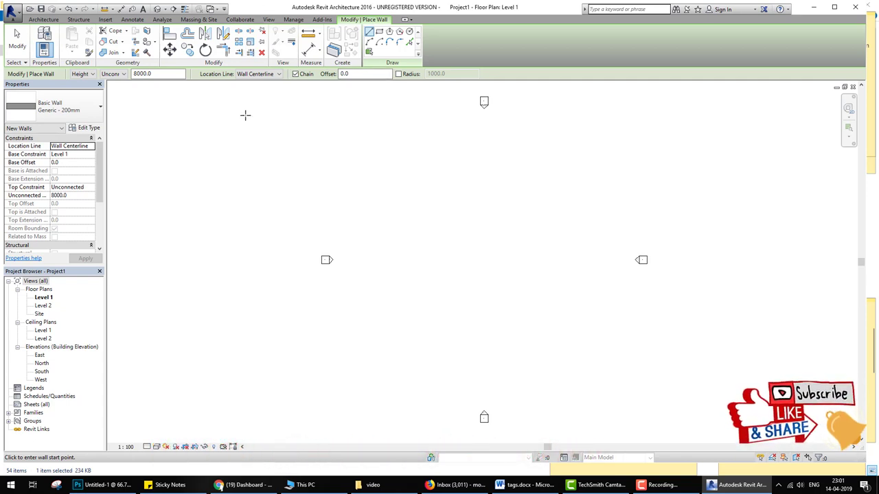
mouse_move(112, 74)
left_mouse_down()
mouse_move(396, 65)
mouse_move(337, 19)
mouse_move(97, 85)
left_mouse_up()
mouse_move(52, 100)
left_mouse_down()
mouse_move(31, 233)
mouse_move(11, 123)
left_mouse_up()
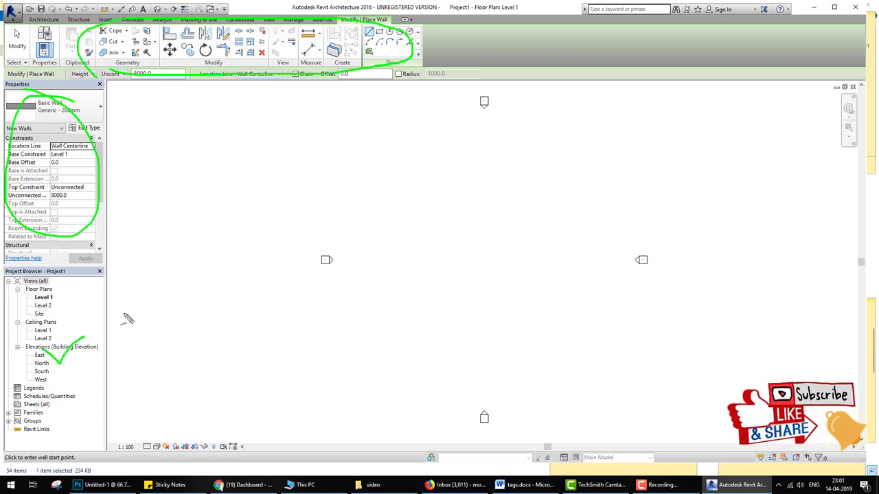
key("Escape")
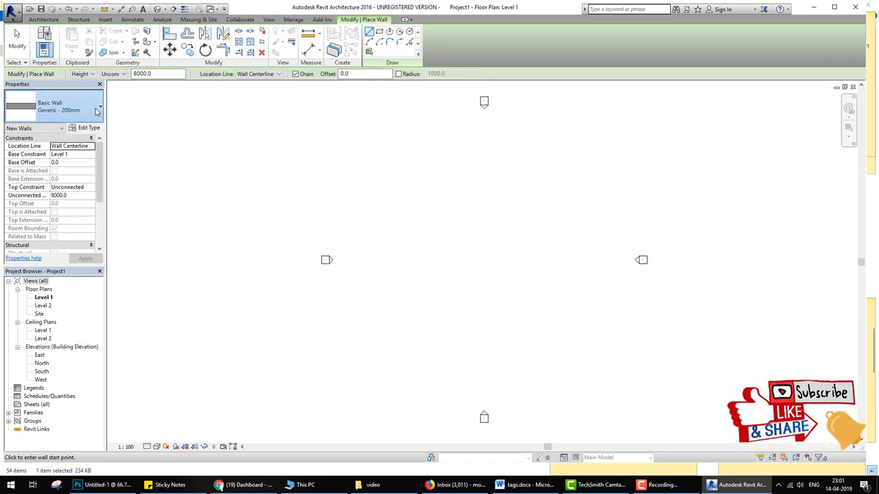
left_click(97, 112)
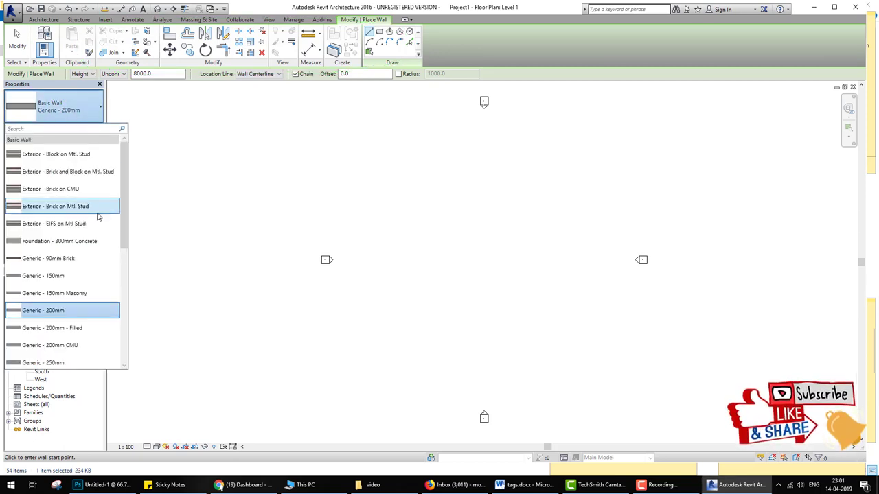
scroll(85, 257, "down", 1)
scroll(85, 257, "down", 2)
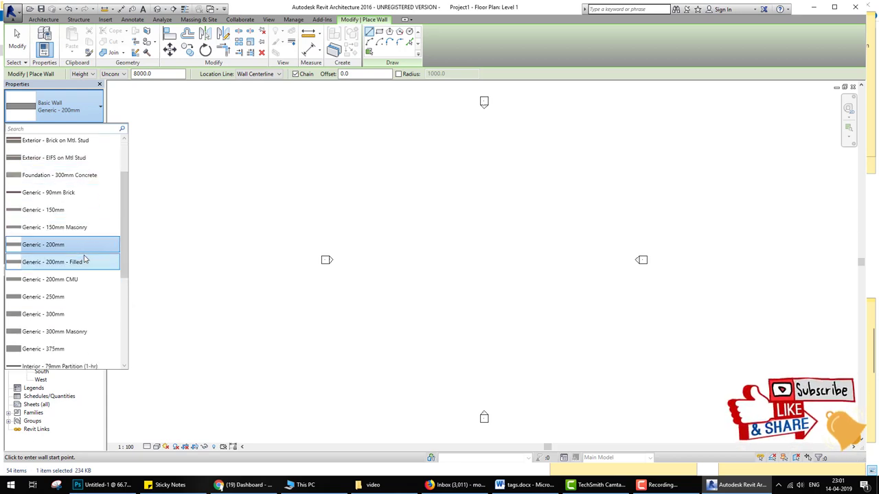
scroll(86, 259, "down", 4)
scroll(86, 259, "down", 3)
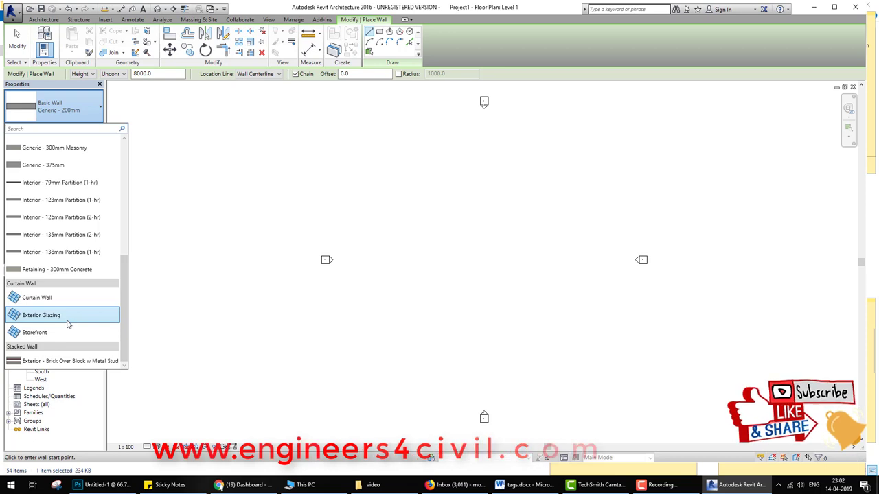
scroll(75, 274, "up", 3)
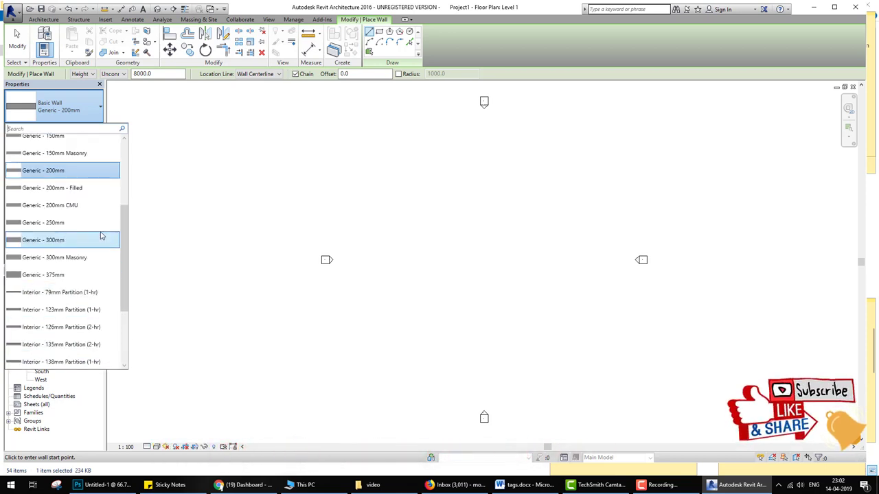
scroll(82, 240, "up", 2)
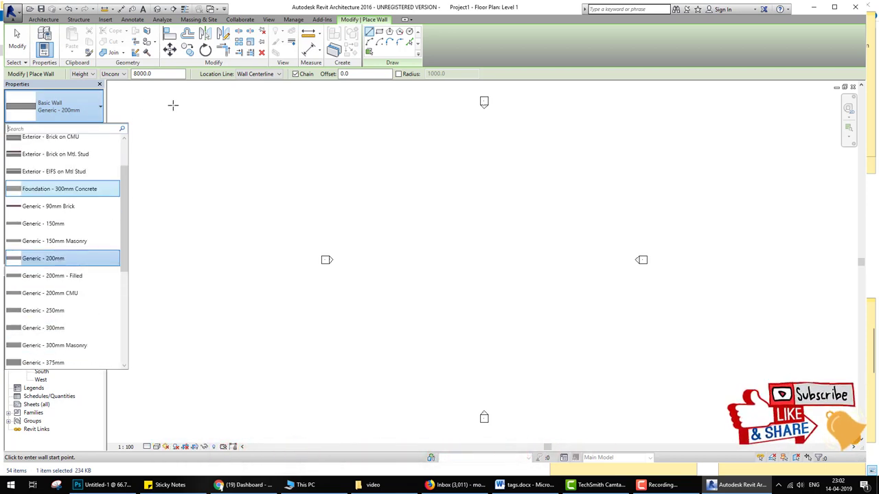
left_click(173, 105)
left_click(173, 104)
Step: Cancel the pending wall and draw a single 20000 mm wall from a new start point
key("Escape")
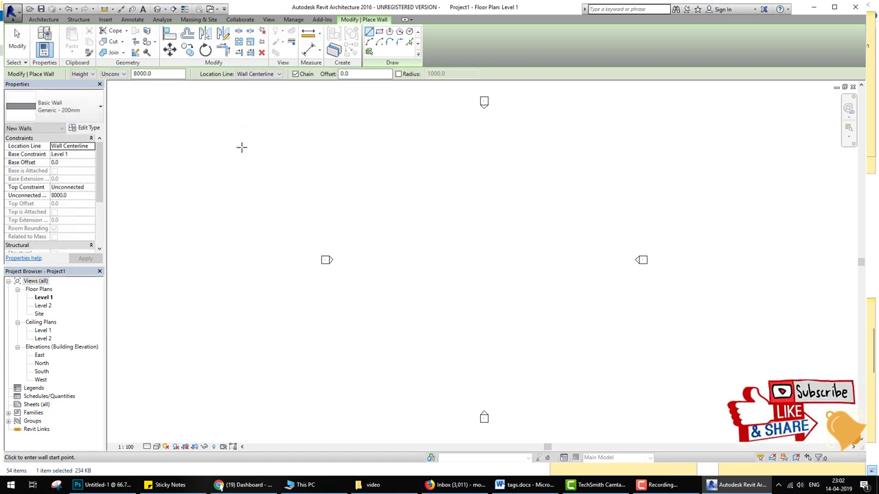
key("Escape")
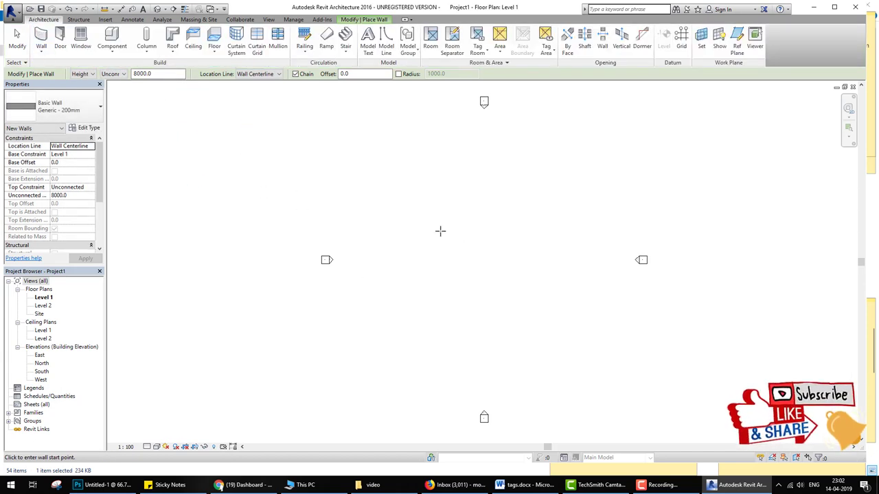
scroll(316, 180, "up", 1)
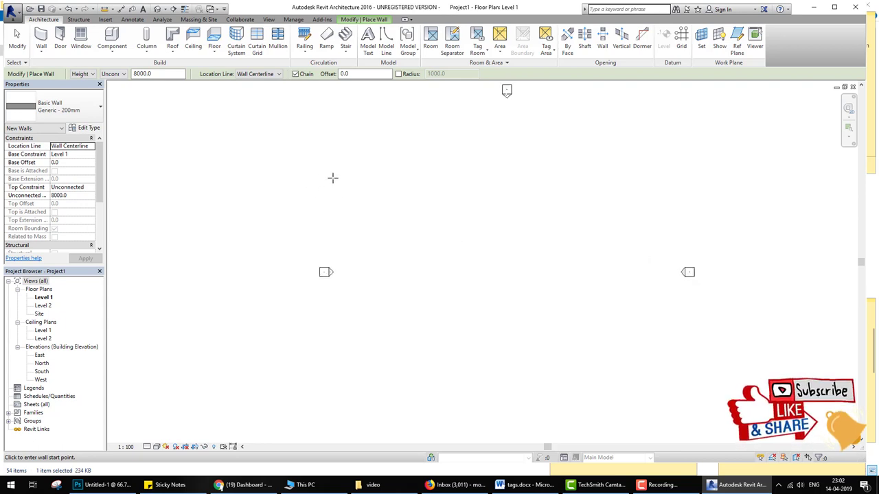
scroll(316, 182, "up", 1)
left_click(317, 188)
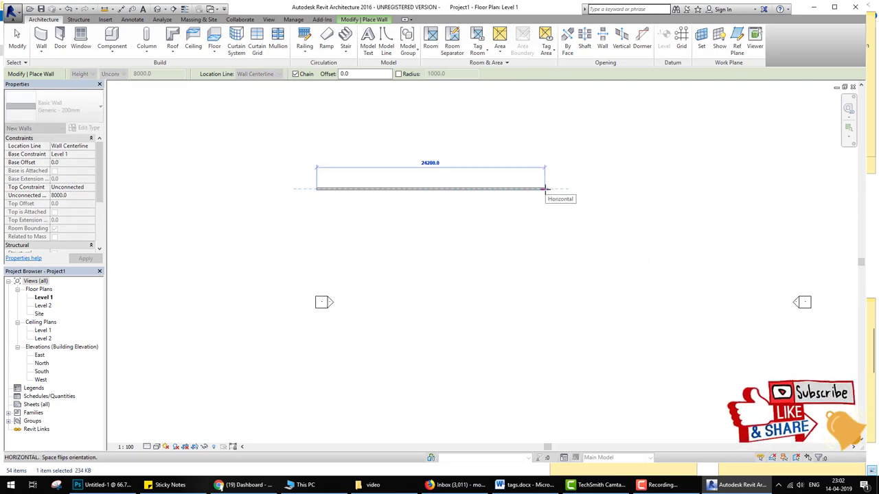
type("2")
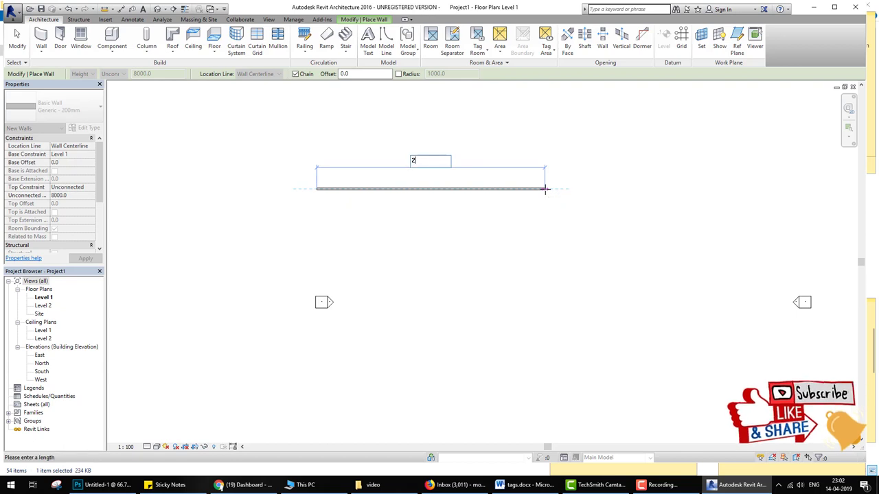
type("0000")
key("Return")
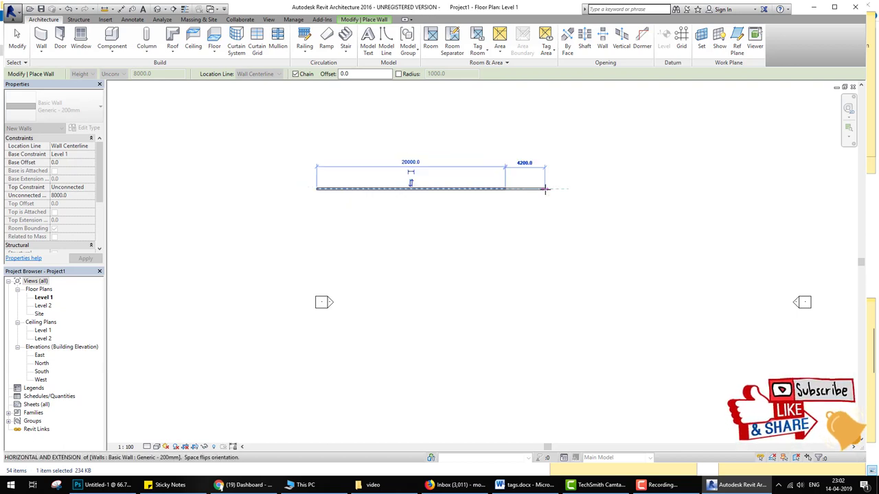
key("Escape")
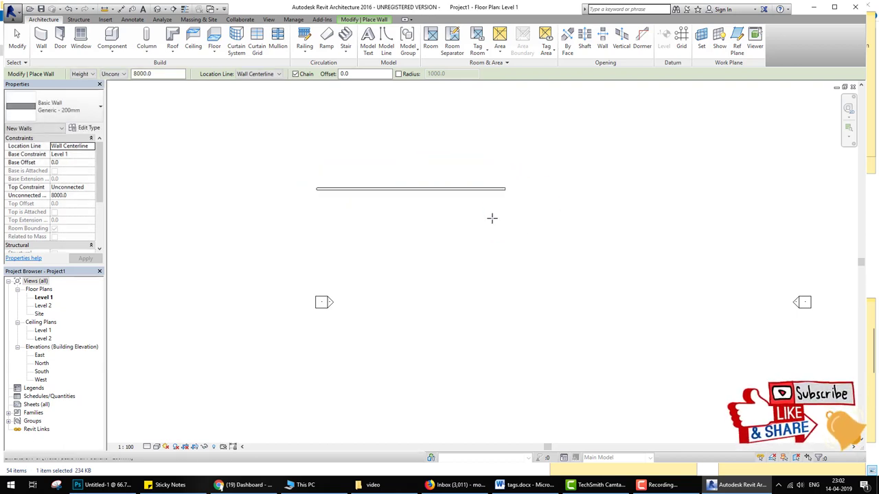
Step: Draw a 5000 mm wall running down from the first wall's right end
scroll(401, 181, "up", 1)
scroll(364, 179, "up", 1)
scroll(410, 186, "down", 1)
scroll(430, 187, "down", 1)
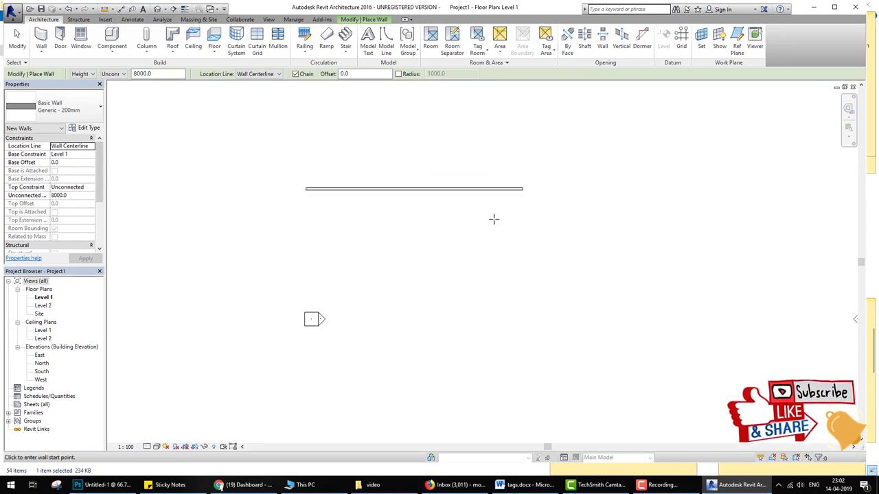
scroll(516, 183, "up", 2)
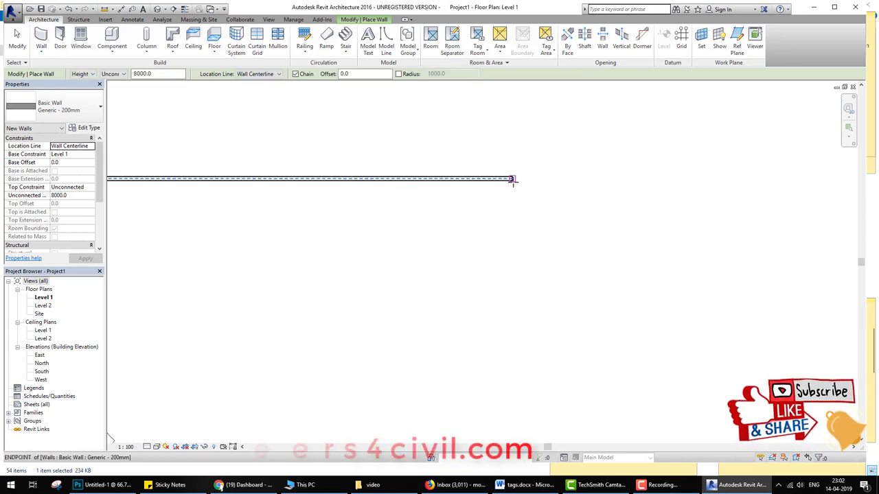
scroll(529, 178, "up", 1)
scroll(522, 177, "up", 1)
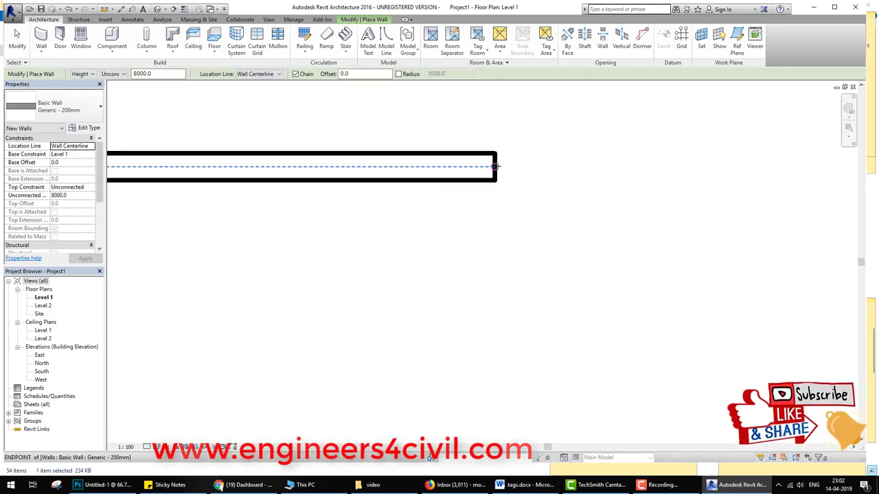
left_click(495, 171)
scroll(503, 226, "down", 3)
scroll(505, 295, "down", 2)
scroll(507, 351, "down", 2)
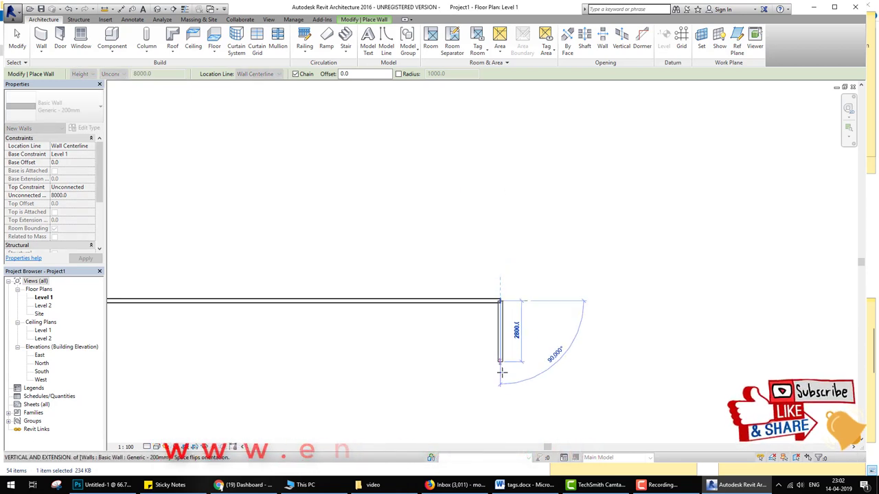
left_click(499, 410)
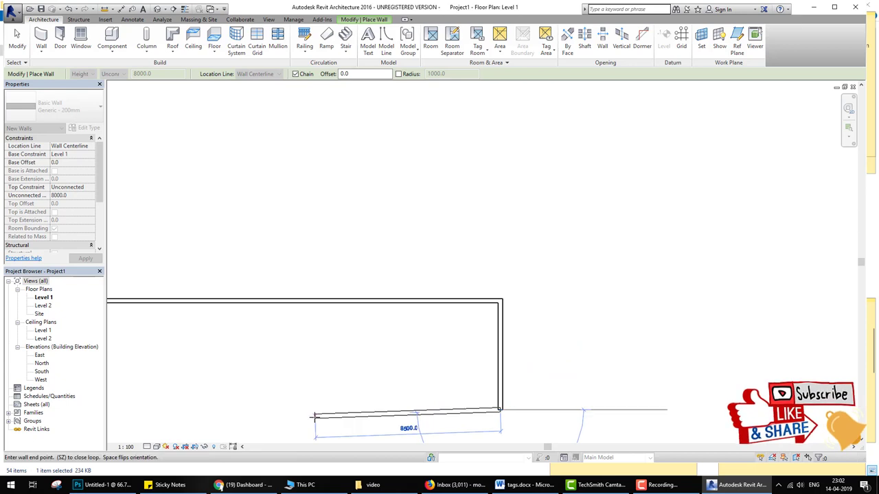
Step: Add the bottom and notch walls, closing the outline at the top-left corner
left_click(313, 412)
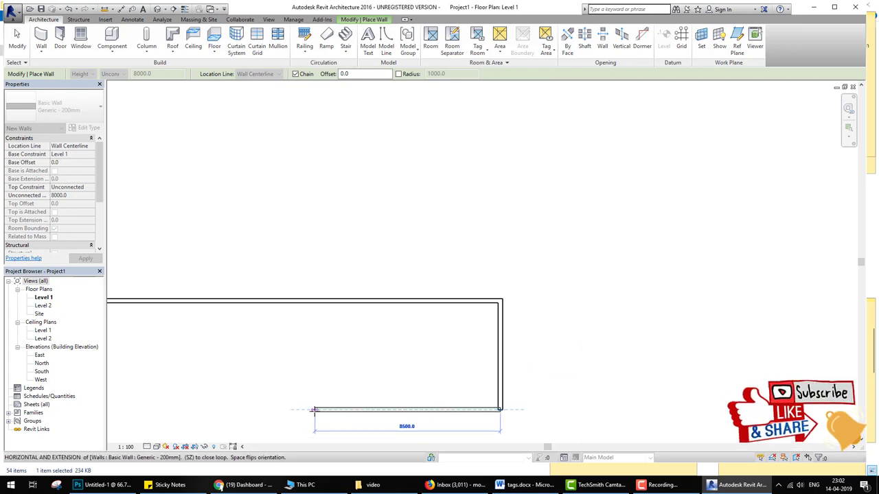
left_click(315, 353)
scroll(264, 352, "down", 1)
middle_click_drag(264, 351, 481, 287)
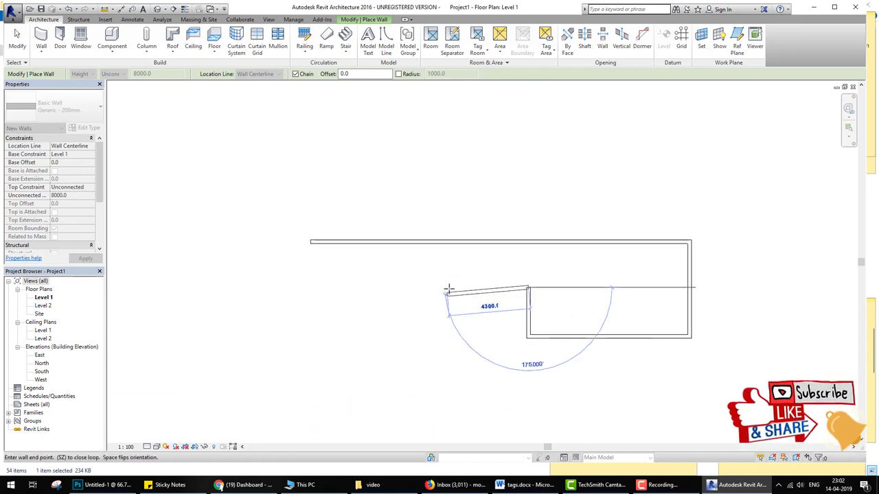
left_click(448, 287)
left_click(448, 412)
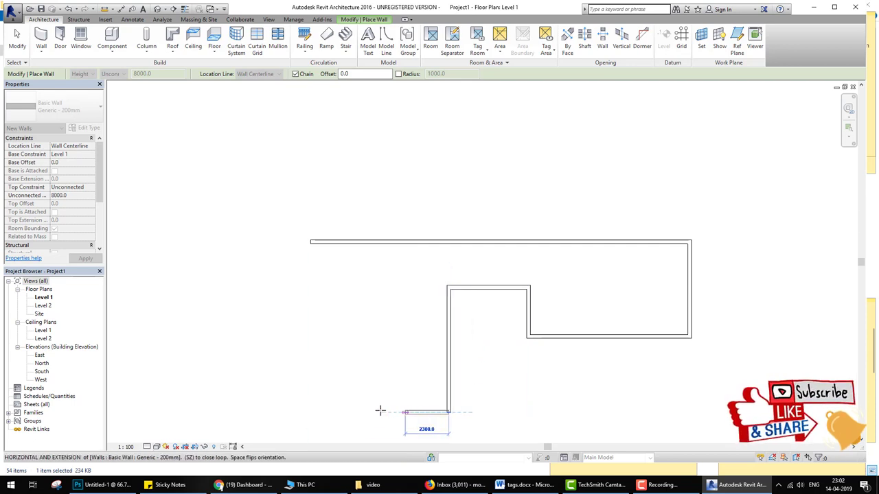
left_click(309, 412)
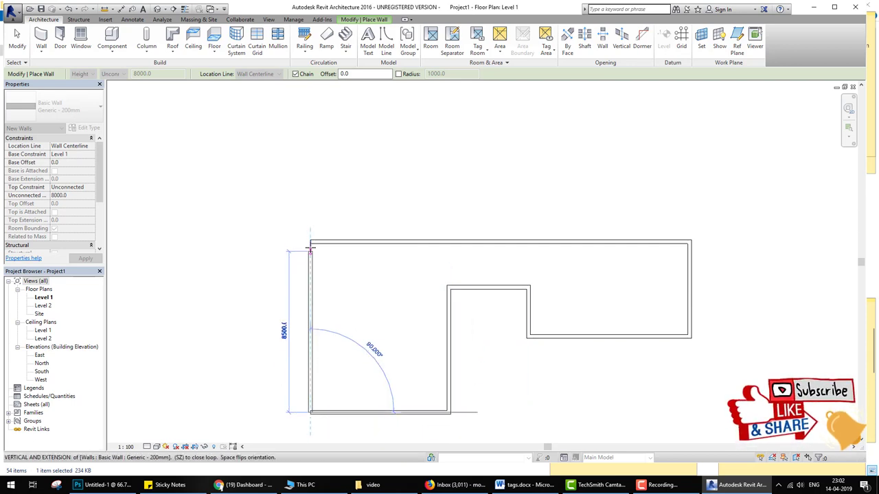
left_click(311, 242)
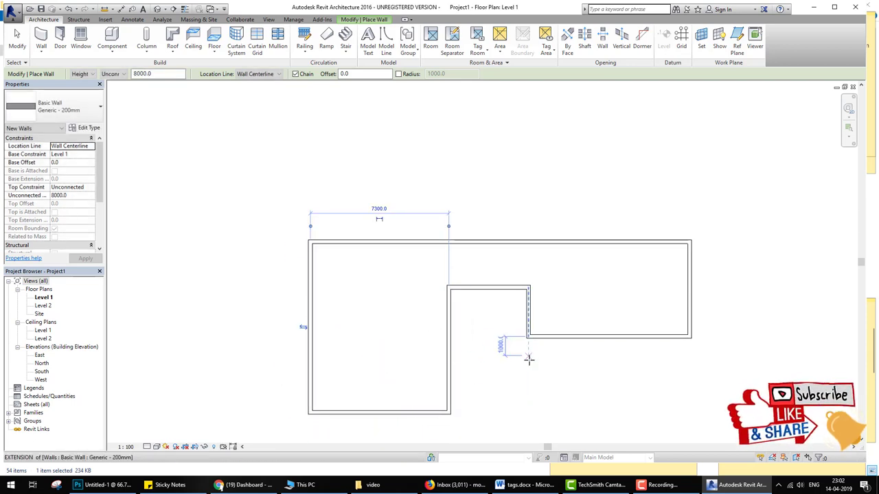
middle_click_drag(516, 371, 514, 311)
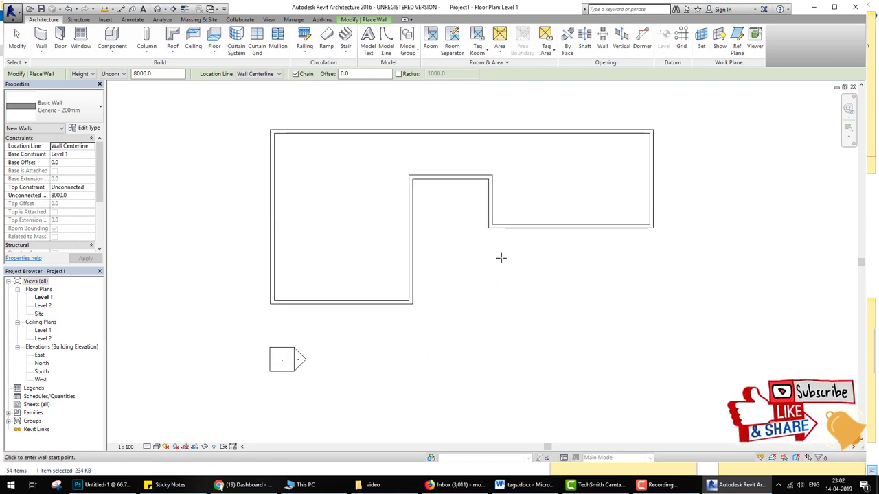
Step: Reframe the plan and view the walls in the North and South elevations
scroll(514, 311, "down", 2)
scroll(520, 308, "down", 2)
scroll(557, 324, "down", 3)
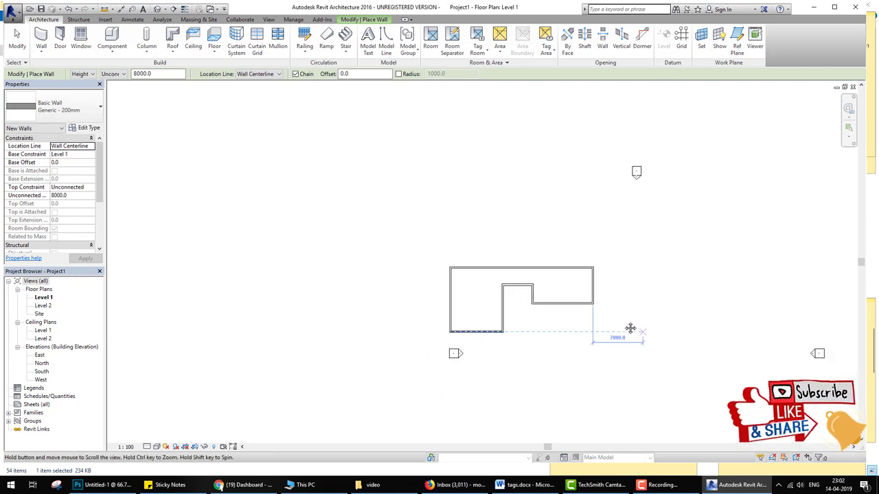
middle_click_drag(630, 328, 502, 287)
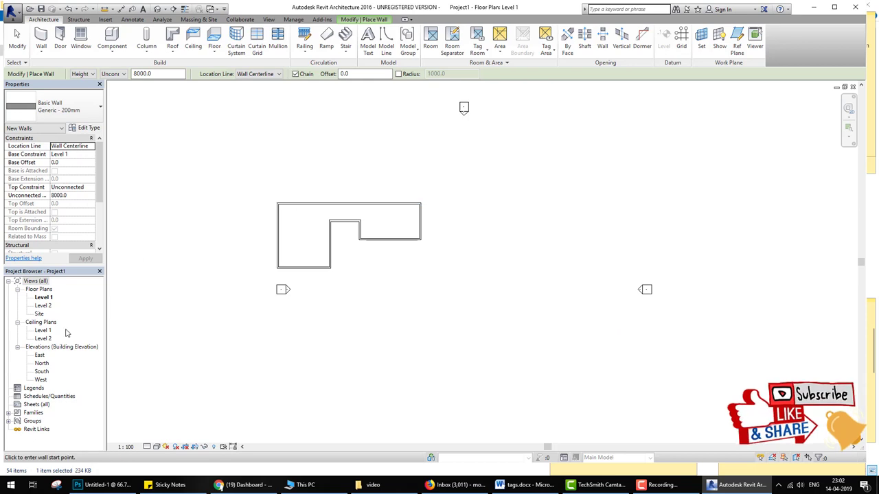
double_click(41, 363)
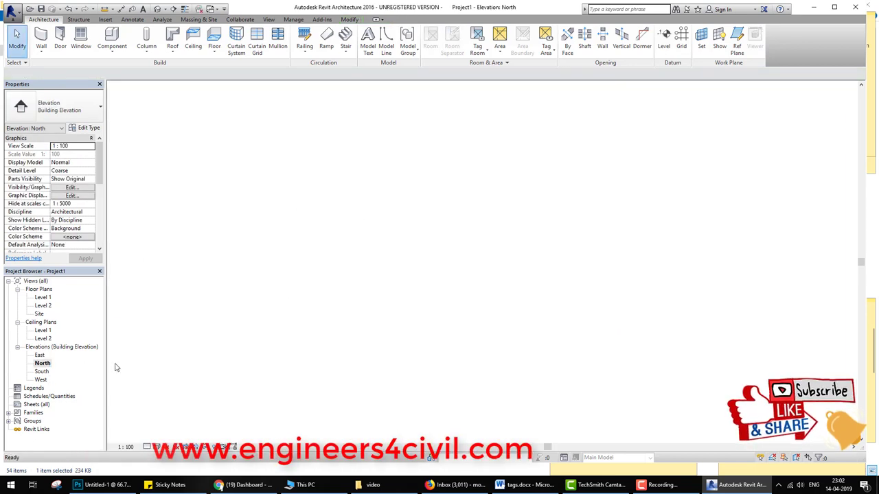
double_click(42, 371)
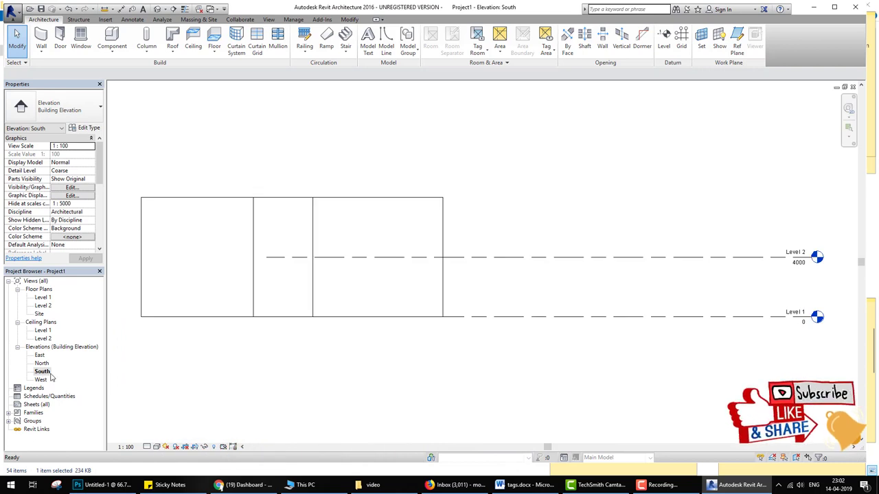
Step: Check the walls in the default 3D view, revisit North, then reopen Level 1
left_click(157, 9)
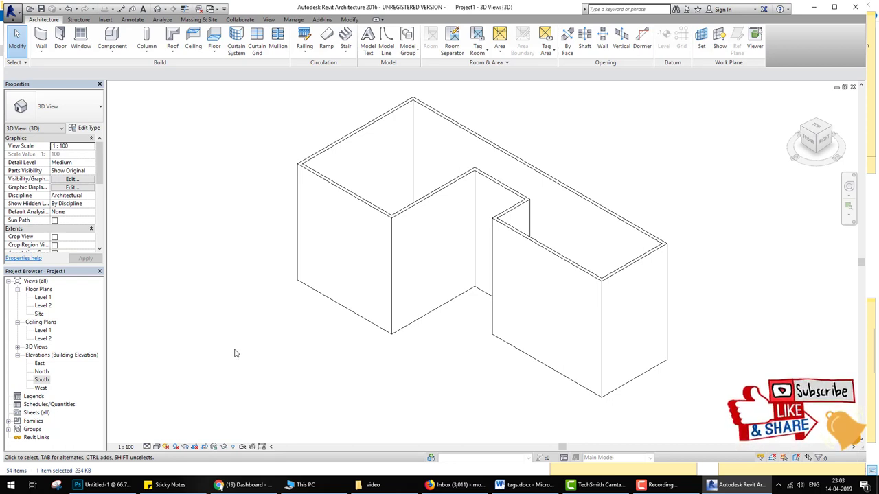
double_click(47, 373)
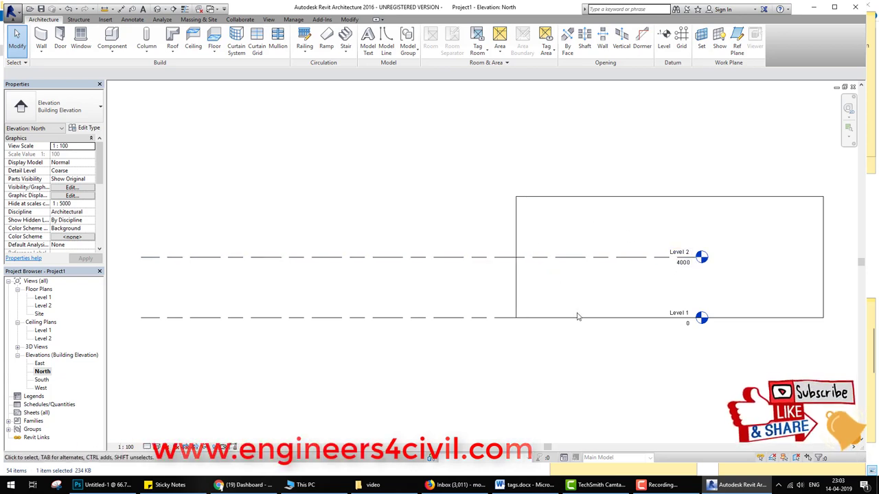
double_click(44, 298)
double_click(45, 306)
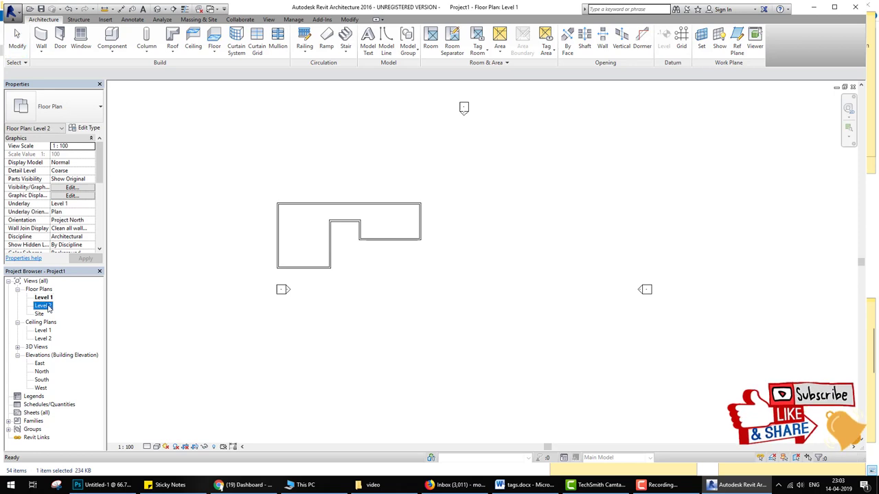
middle_click_drag(334, 206, 396, 201)
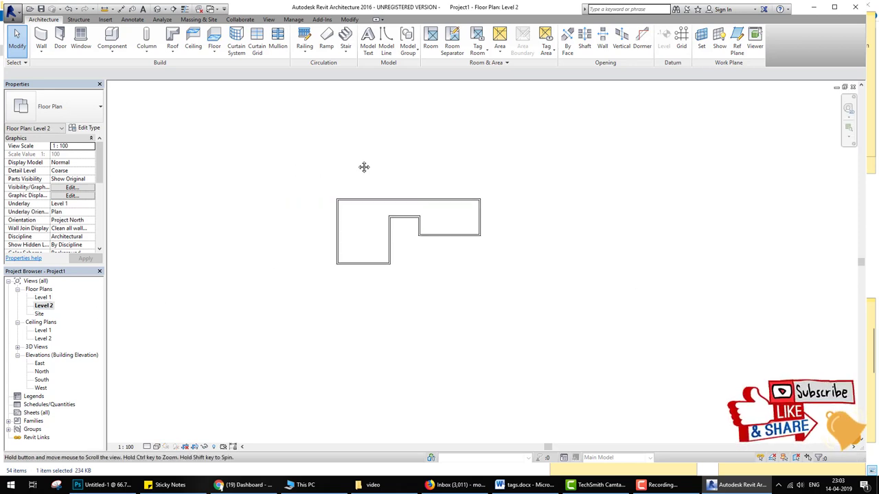
left_click(41, 37)
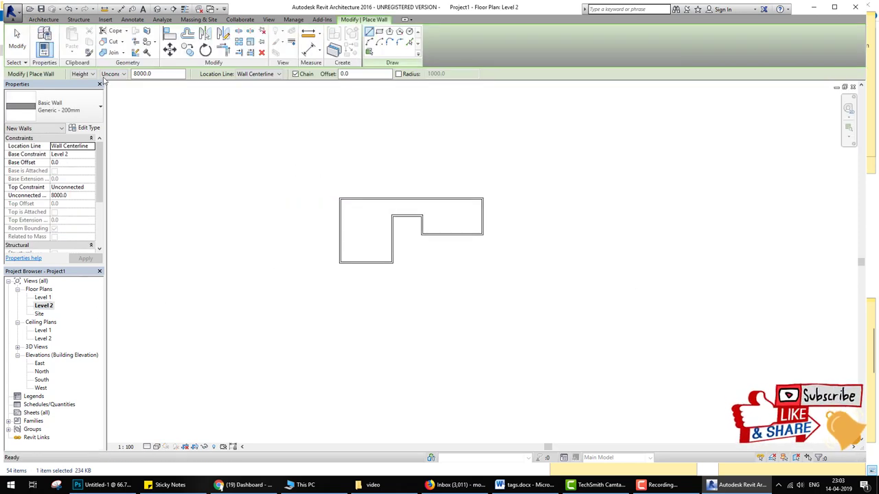
left_click(143, 74)
left_click(155, 73)
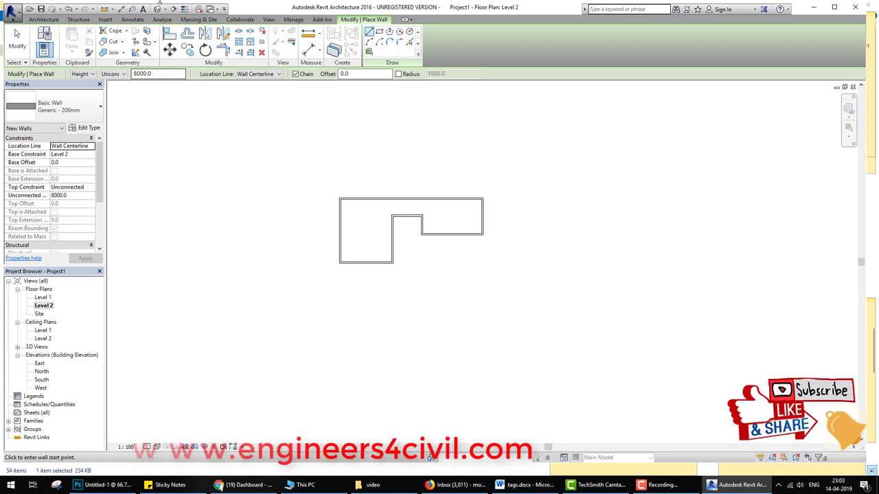
left_click(157, 8)
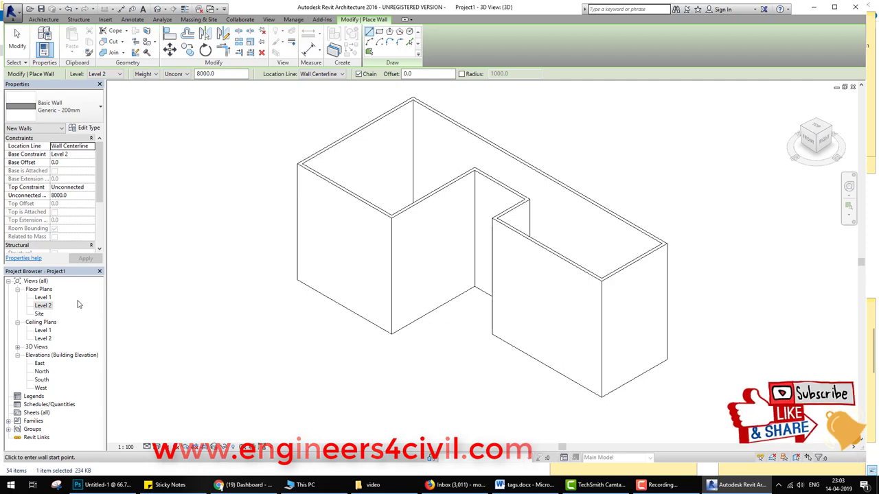
double_click(50, 307)
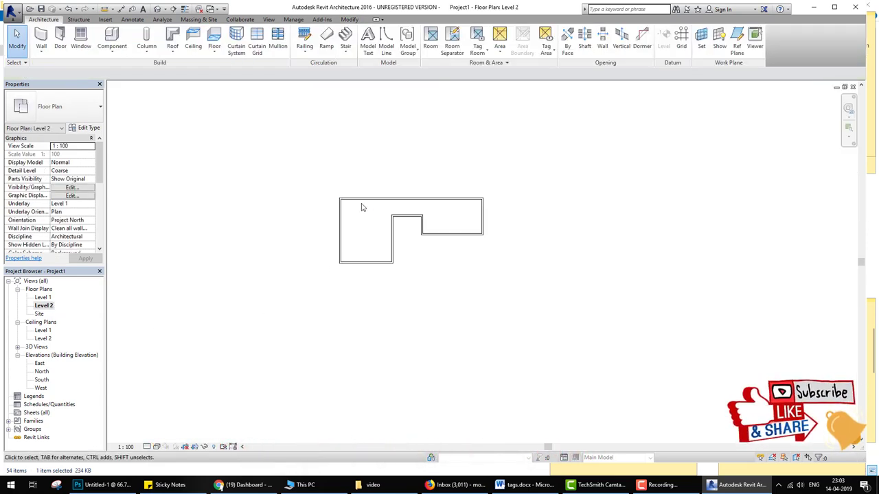
left_click(412, 199)
key("Escape")
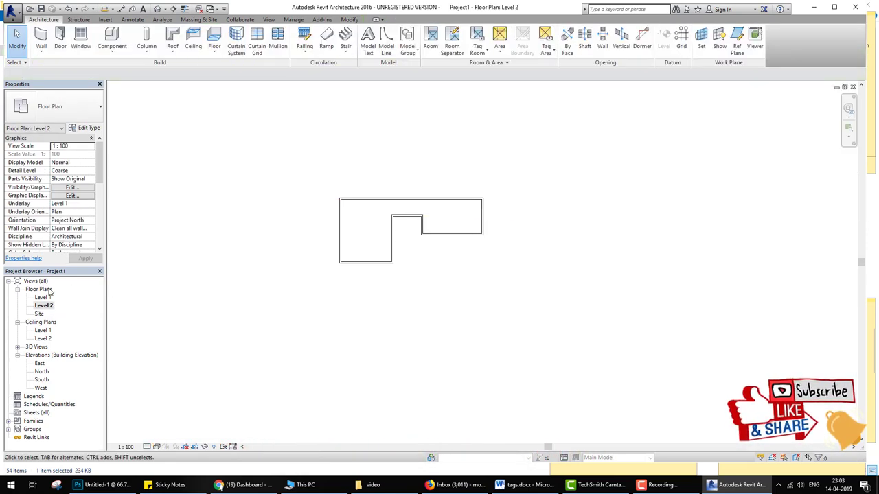
left_click(41, 299)
double_click(41, 298)
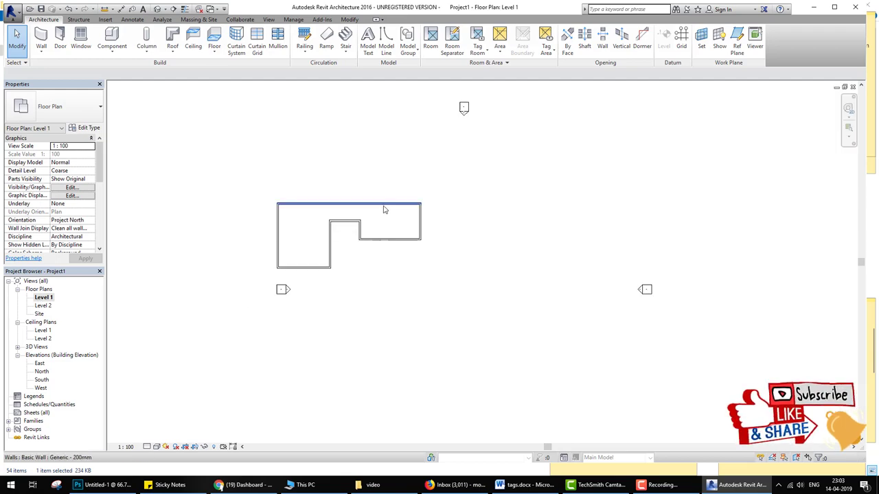
left_click(380, 205)
key("Escape")
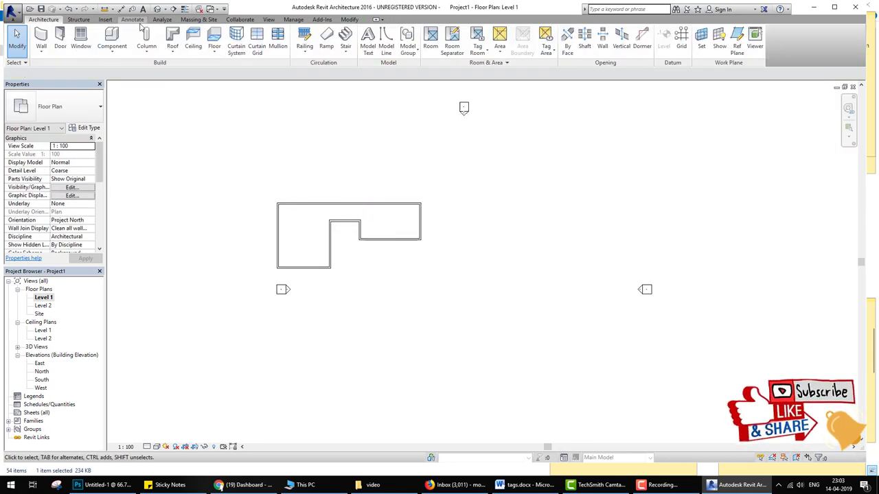
Step: In 3D, filter-select the eight walls and set Top Constraint to Up to level: Level 2
left_click(157, 9)
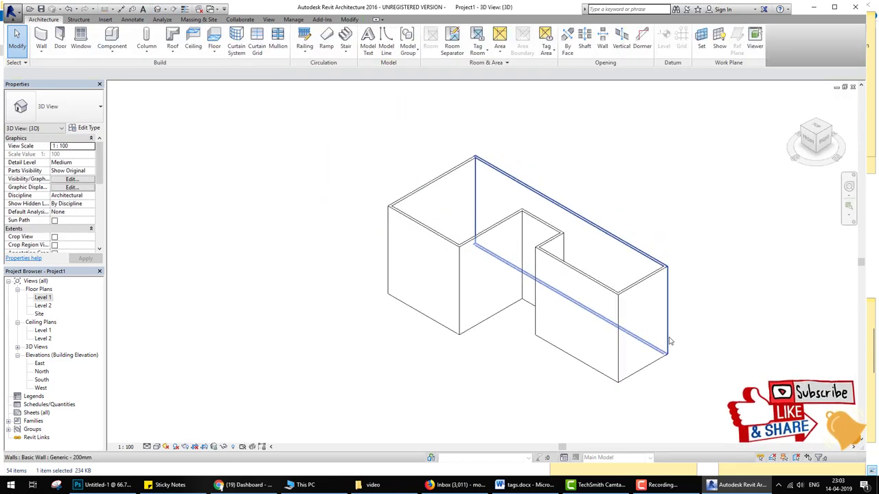
mouse_move(731, 400)
left_mouse_down()
mouse_move(362, 135)
mouse_move(395, 172)
left_mouse_up()
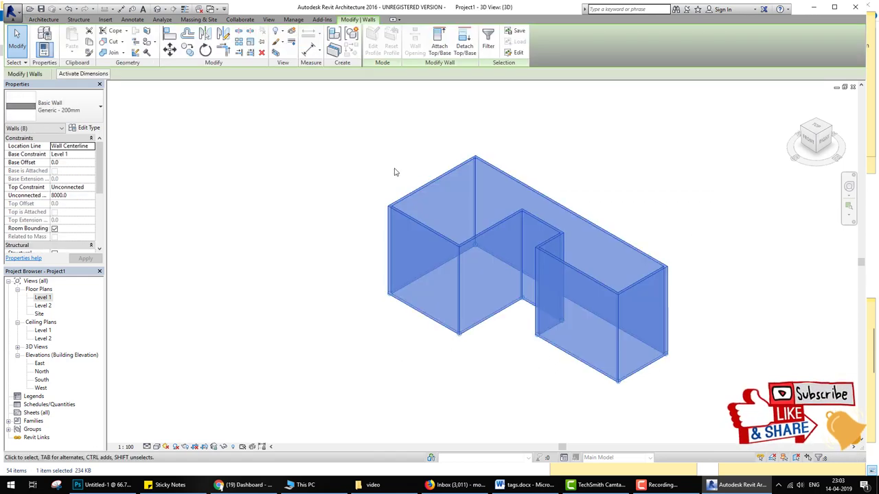
left_click(487, 41)
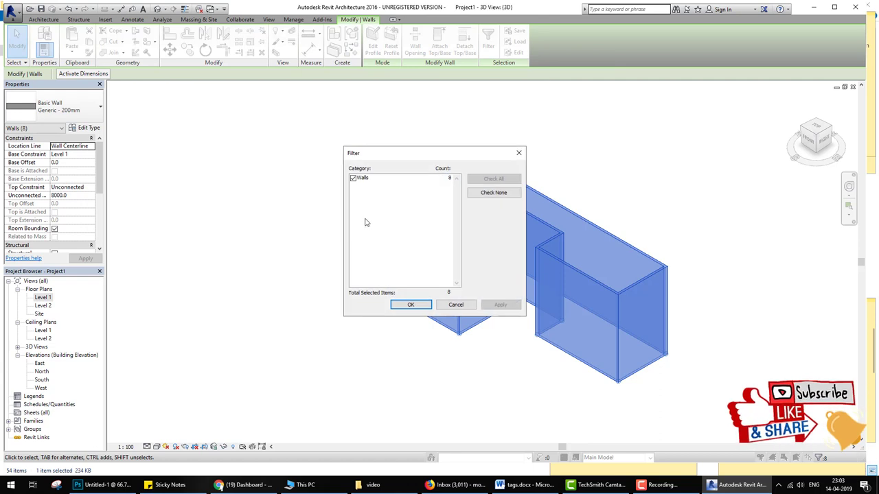
left_click(402, 304)
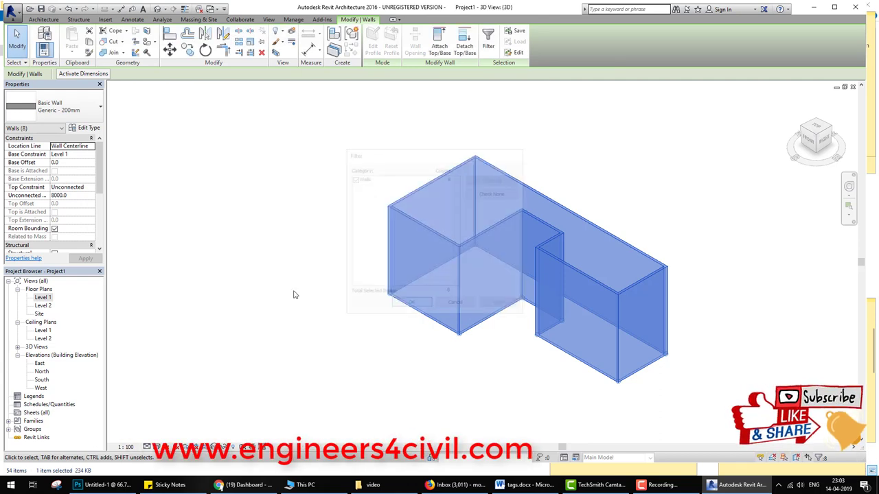
left_click(81, 190)
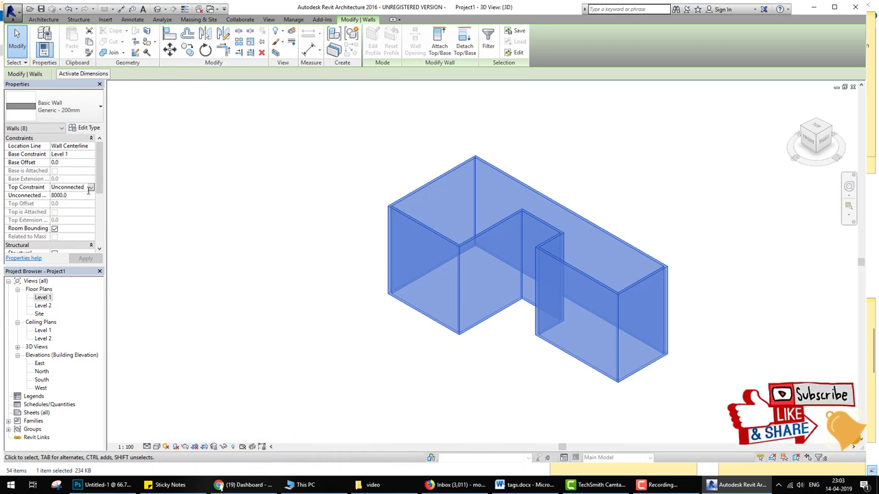
left_click(90, 188)
left_click(87, 208)
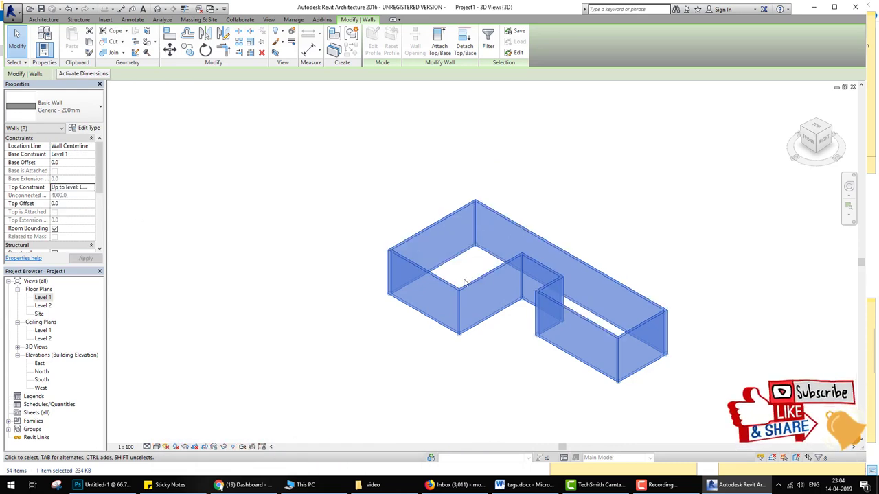
key("Escape")
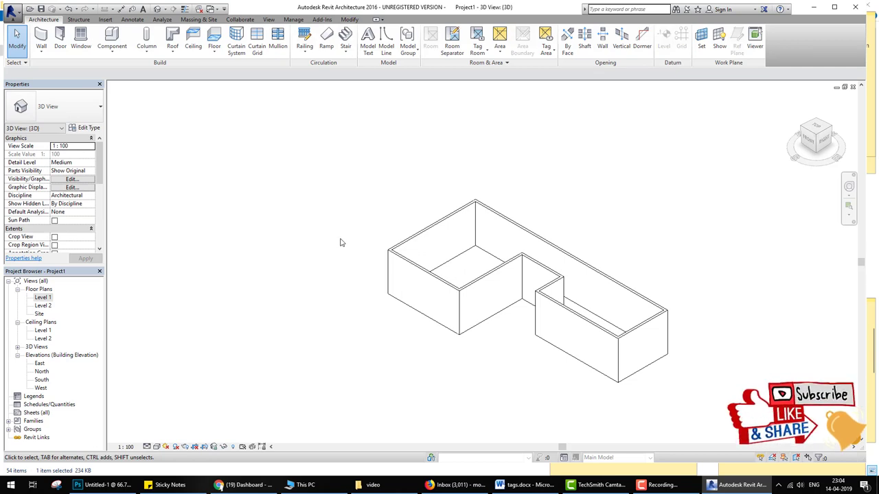
Step: Look over the Level 2 and Level 1 plans, inspect the shortened walls in 3D, then return to Level 1
double_click(43, 305)
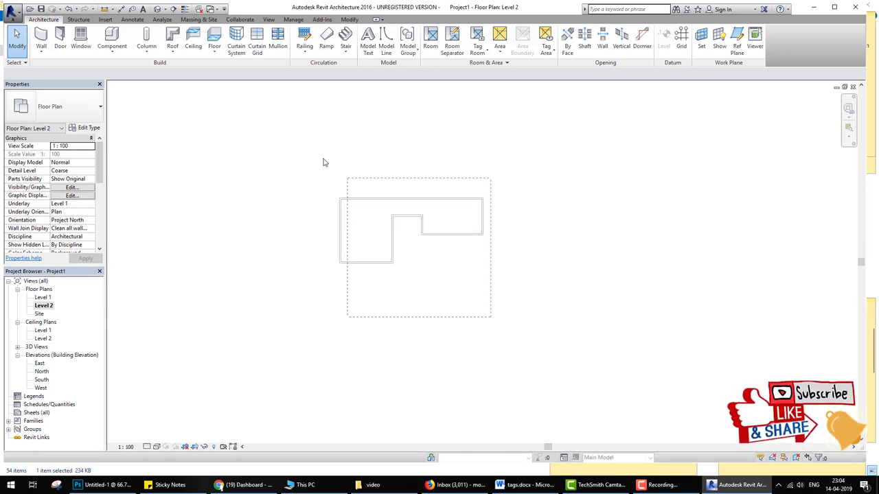
double_click(43, 298)
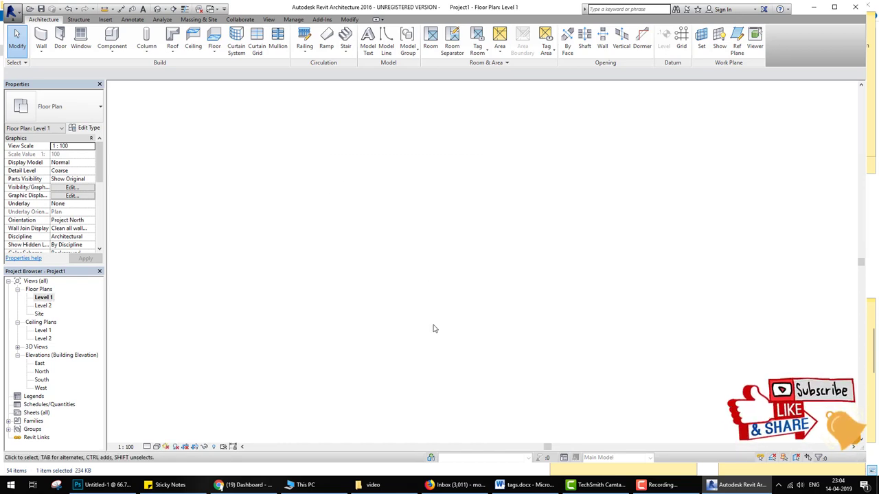
left_click_drag(476, 323, 281, 178)
left_click(229, 256)
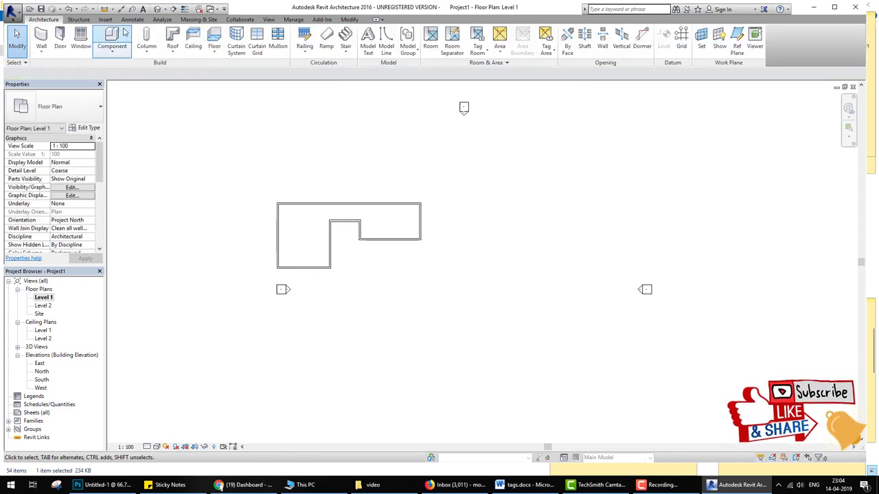
left_click(157, 8)
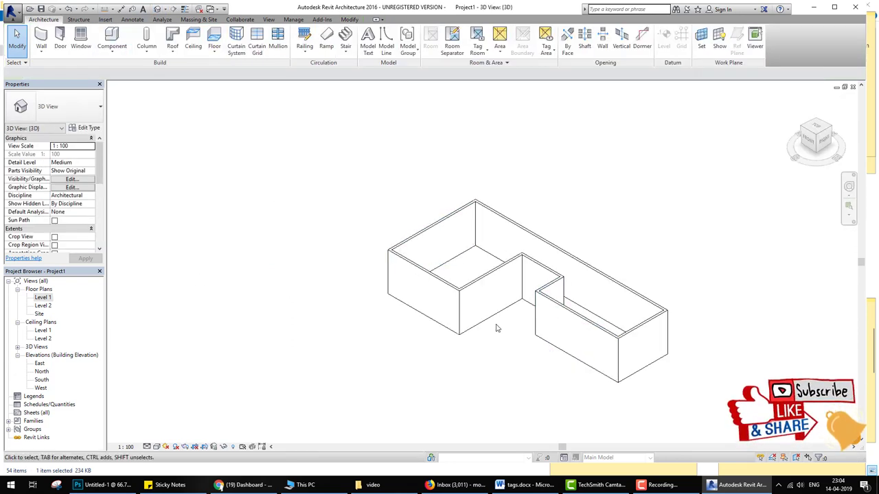
middle_click_drag(435, 302, 329, 226)
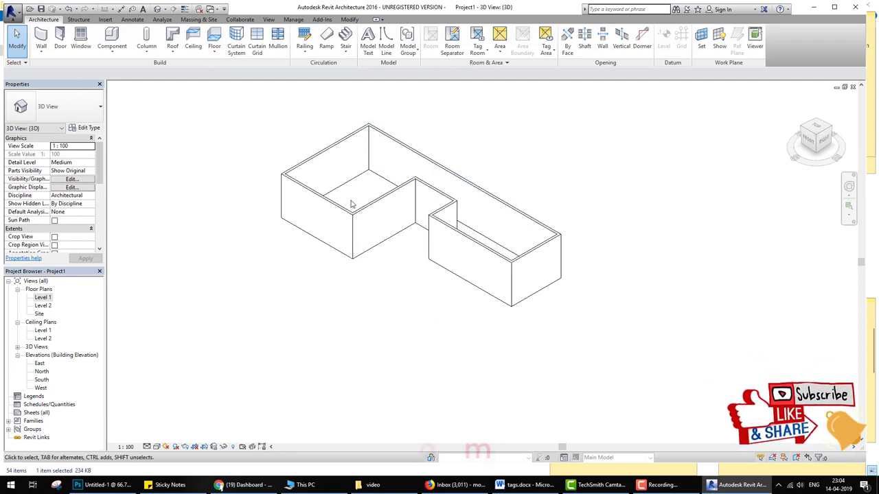
double_click(43, 298)
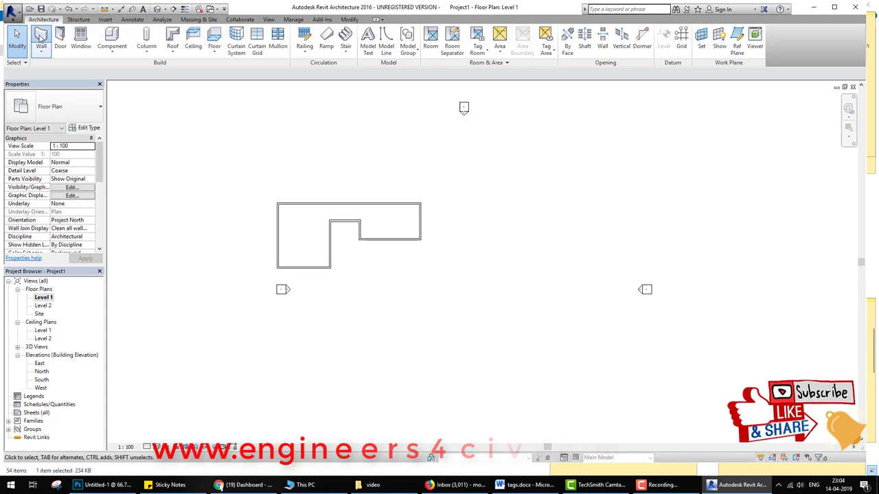
Step: Draw a V-shaped pair of angled walls, about 7800 and 6600 mm, left of the outline
left_click(41, 37)
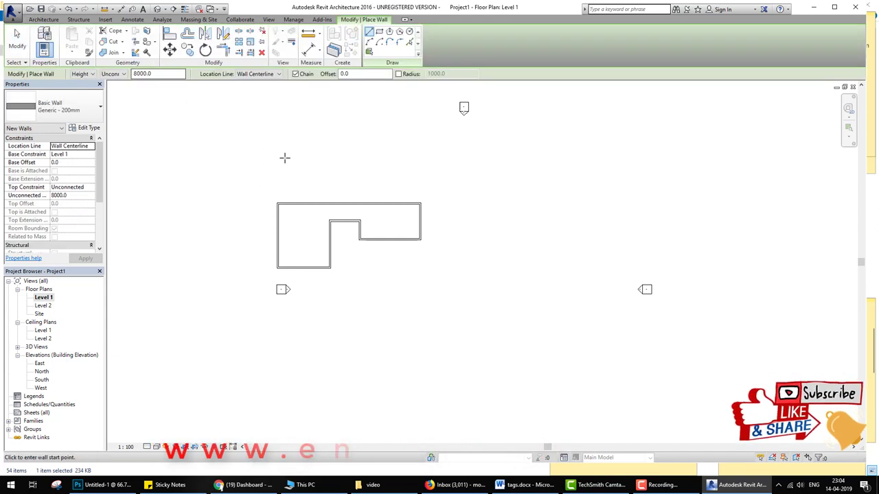
middle_click_drag(304, 212, 468, 204)
left_click(300, 213)
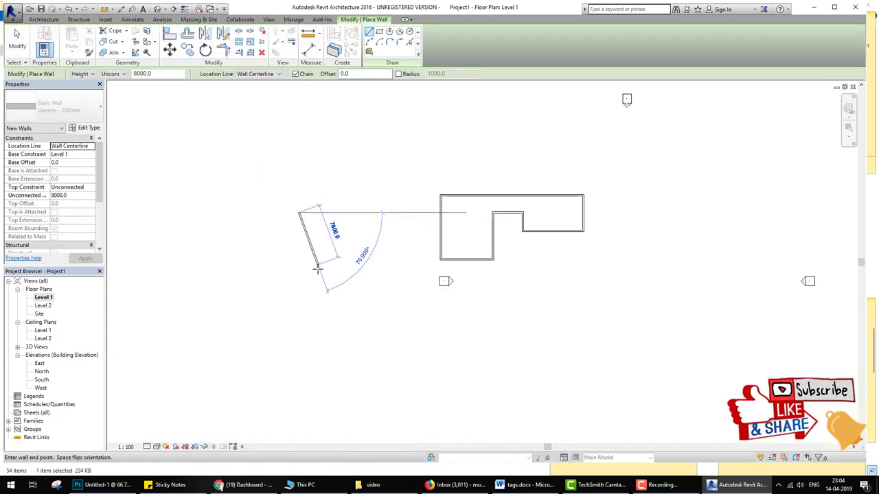
left_click(319, 275)
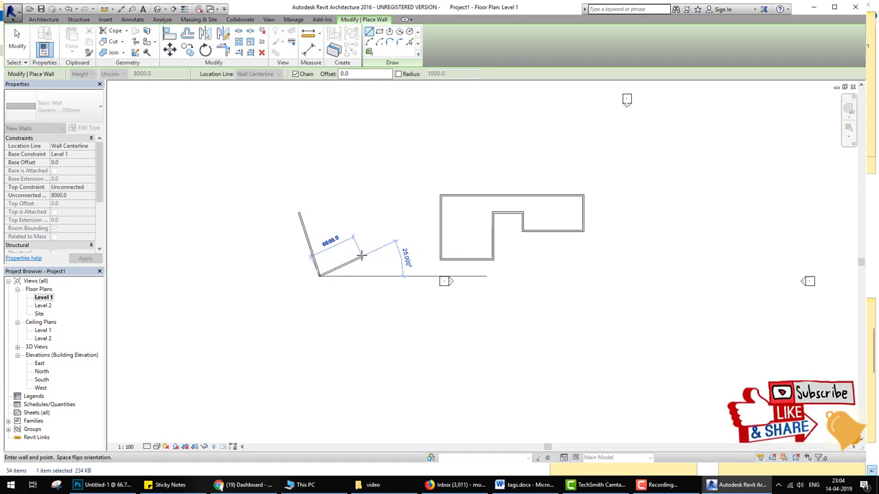
left_click(362, 257)
key("Escape")
key("Escape")
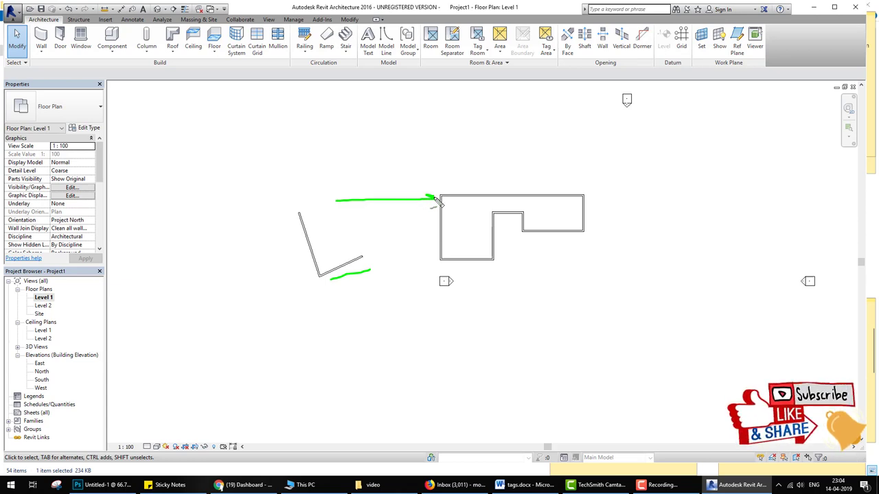
key("Escape")
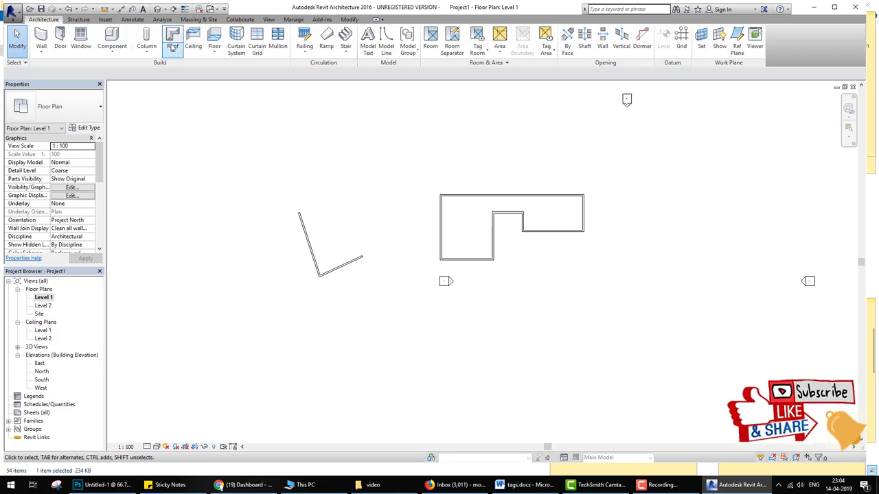
Step: Align the angled wall's lower leg horizontally to the outline's left wall so they join
left_click(41, 40)
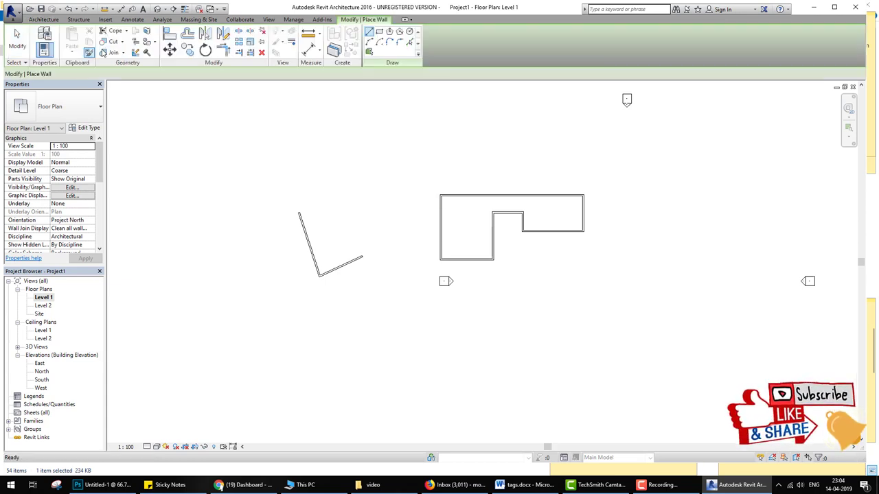
left_click(170, 36)
scroll(443, 206, "up", 1)
scroll(443, 203, "up", 2)
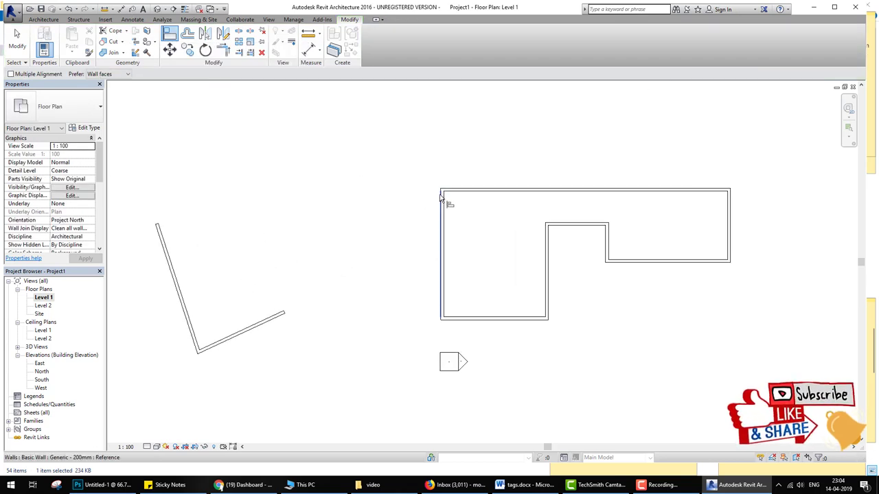
left_click(283, 316)
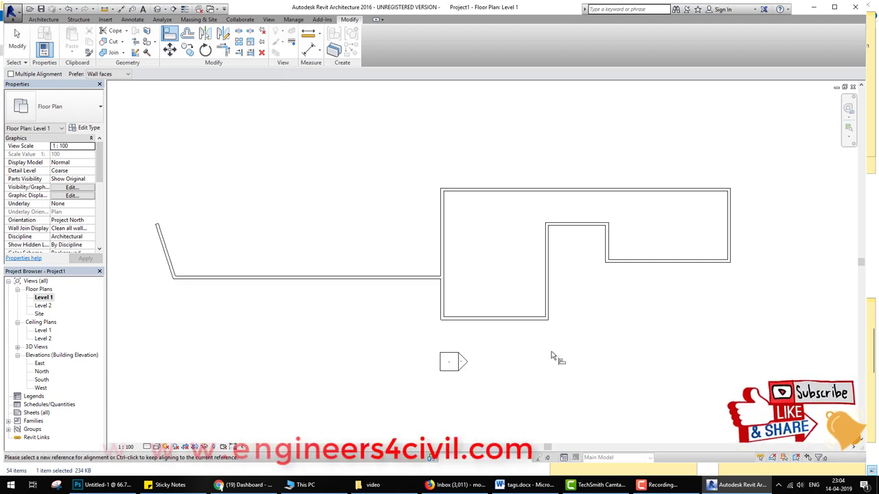
scroll(560, 350, "down", 1)
scroll(481, 347, "down", 1)
scroll(535, 349, "down", 1)
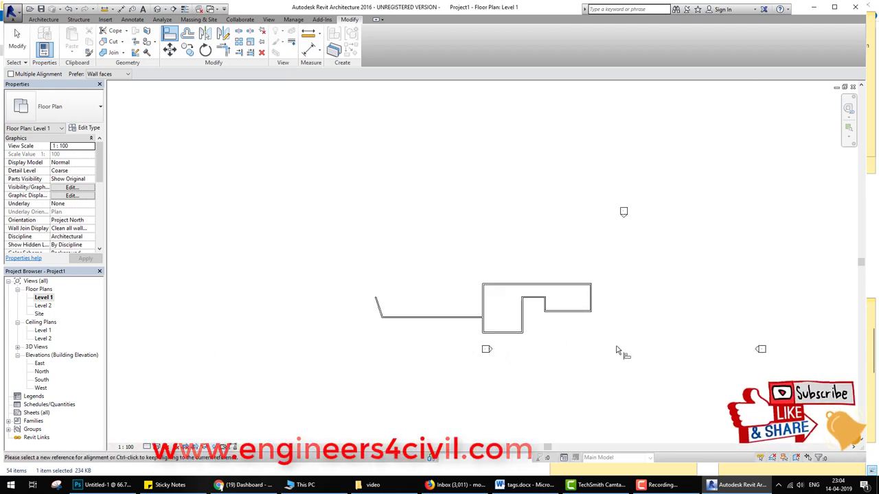
key("Escape")
middle_click_drag(462, 352, 354, 331)
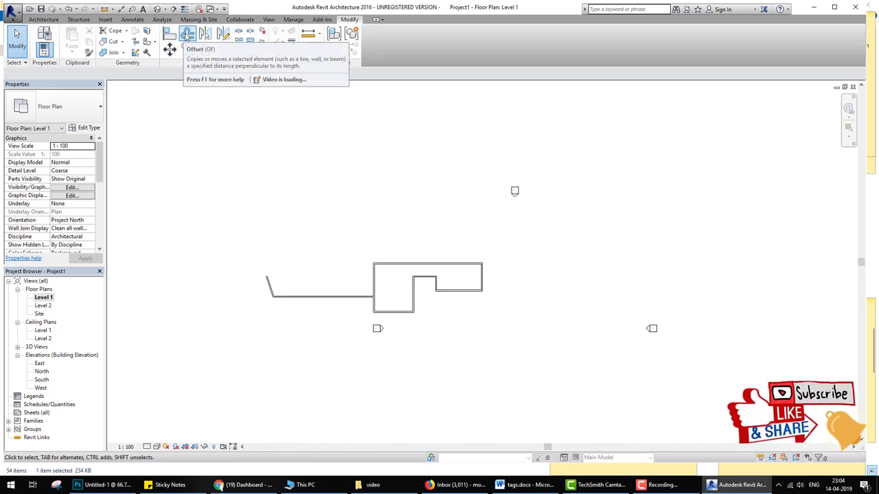
Step: Offset a copy of the horizontal wall 2000 mm upward, then exit the Offset tool
left_click(187, 35)
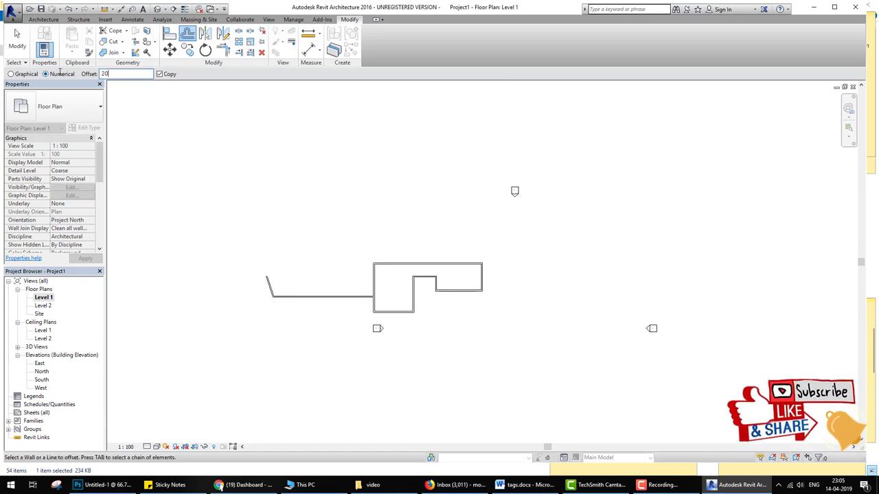
left_click(320, 299)
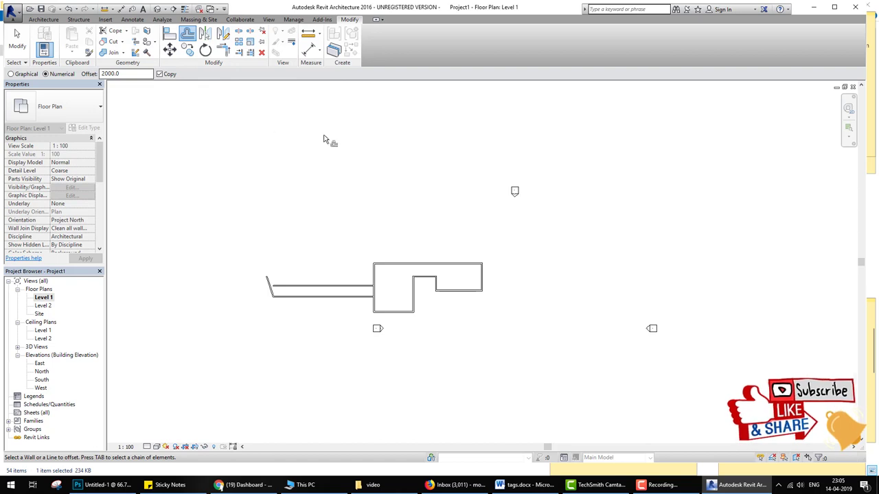
key("Escape")
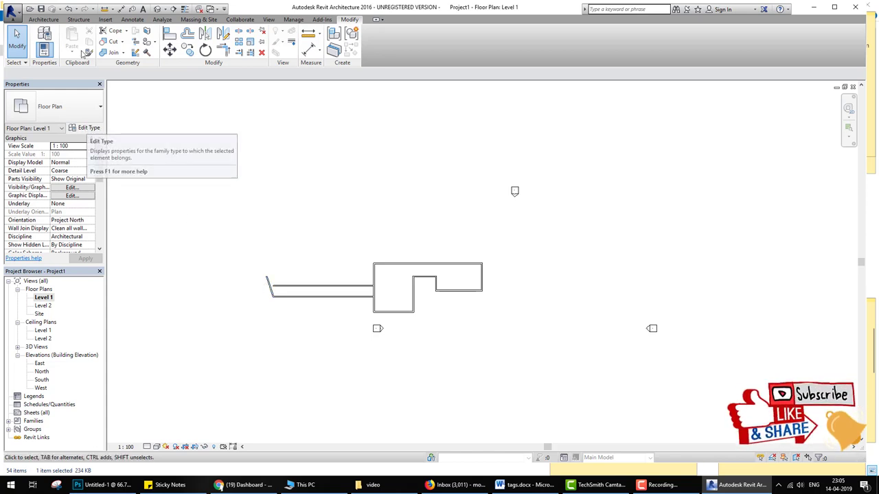
Step: Start the Wall tool and inspect the current wall type's layer structure without changes
left_click(44, 19)
left_click(40, 43)
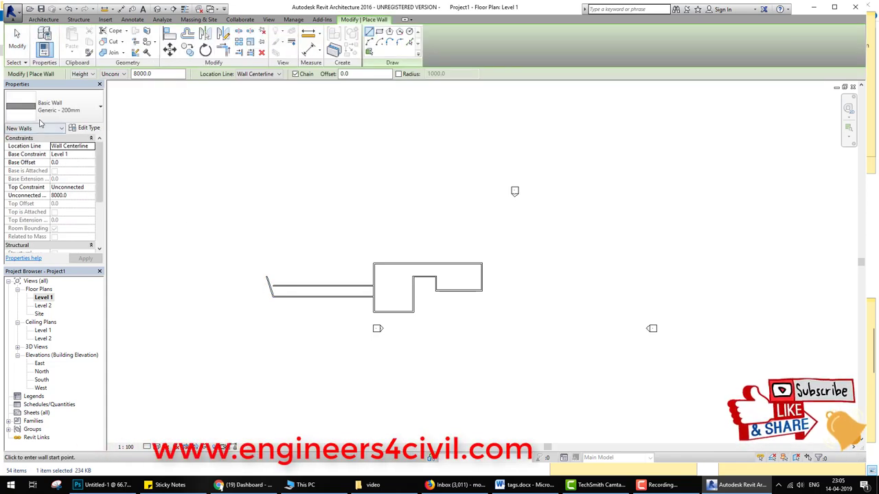
left_click(85, 128)
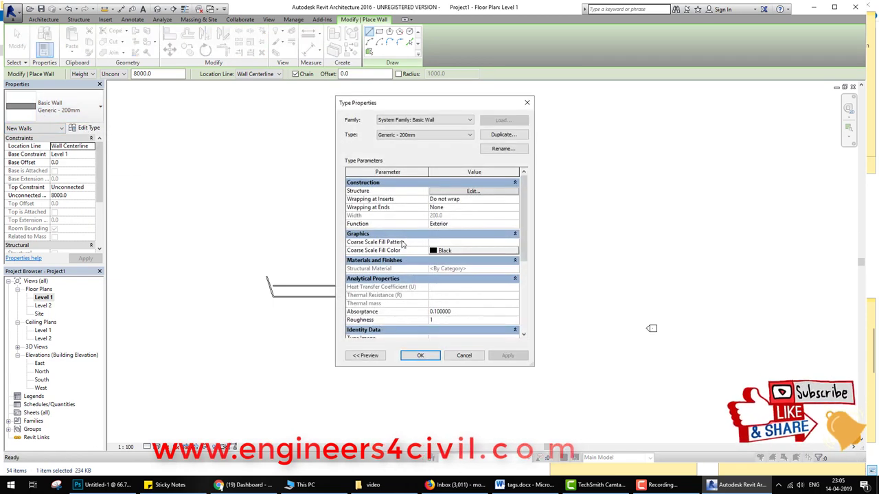
left_click(473, 191)
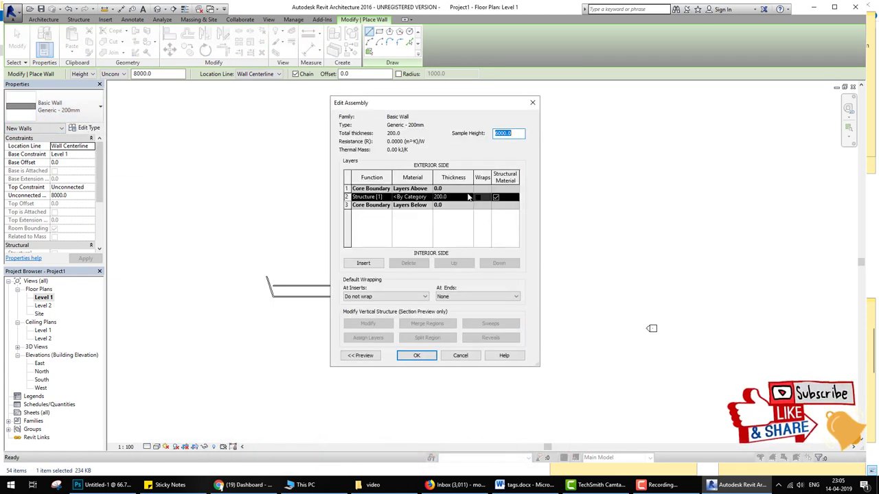
left_click(448, 197)
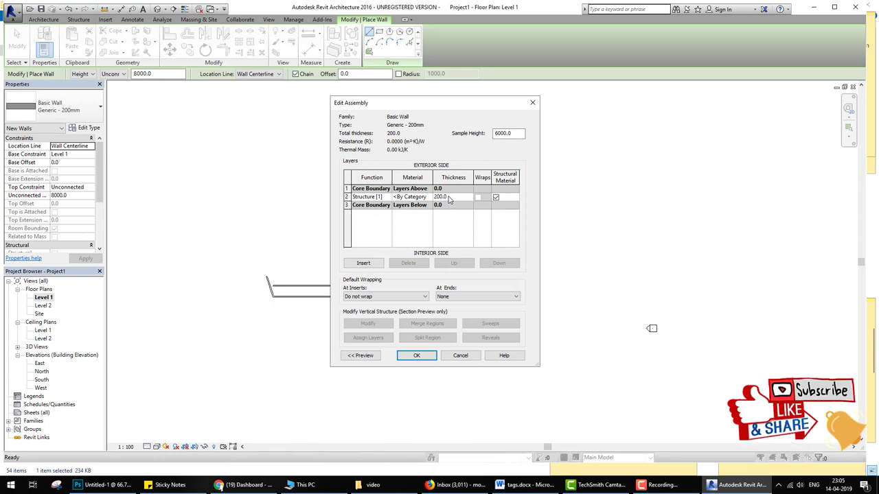
left_click(472, 357)
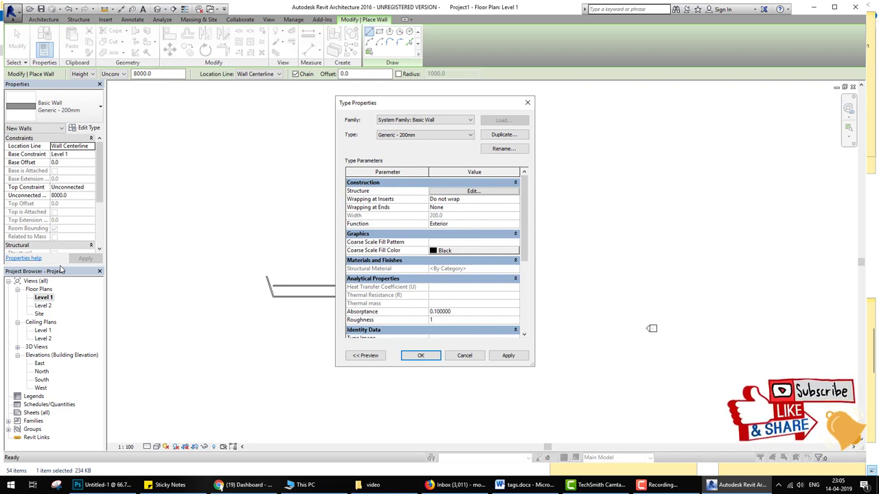
Step: Duplicate the wall type as 'Generic - 230mm 2' with a 230 mm structure layer
left_click(500, 136)
type("Generic - 230mm 2")
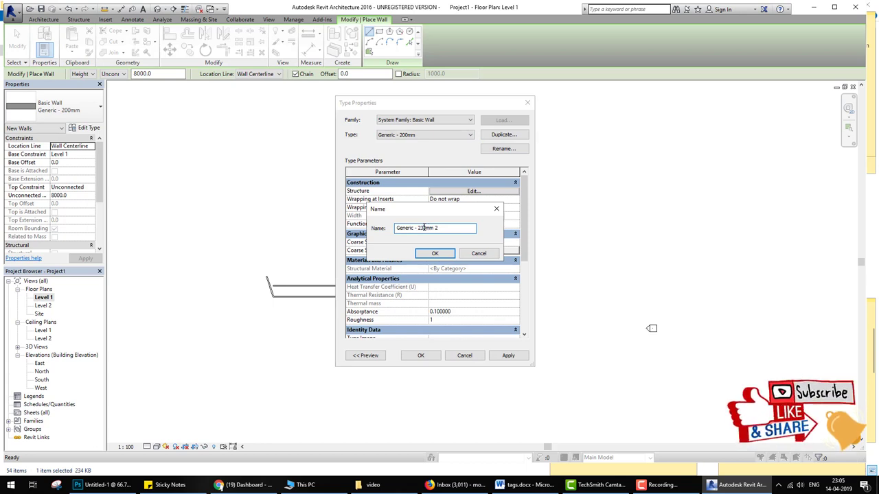
left_click(435, 254)
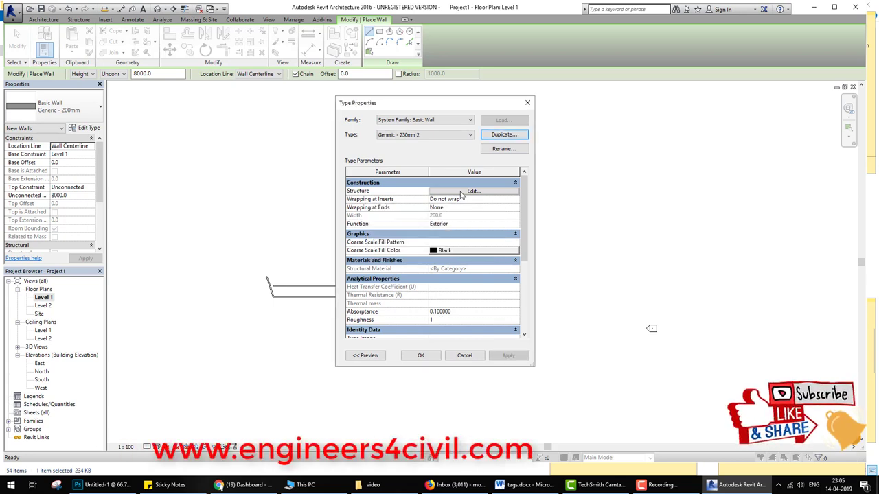
left_click(461, 195)
left_click(449, 197)
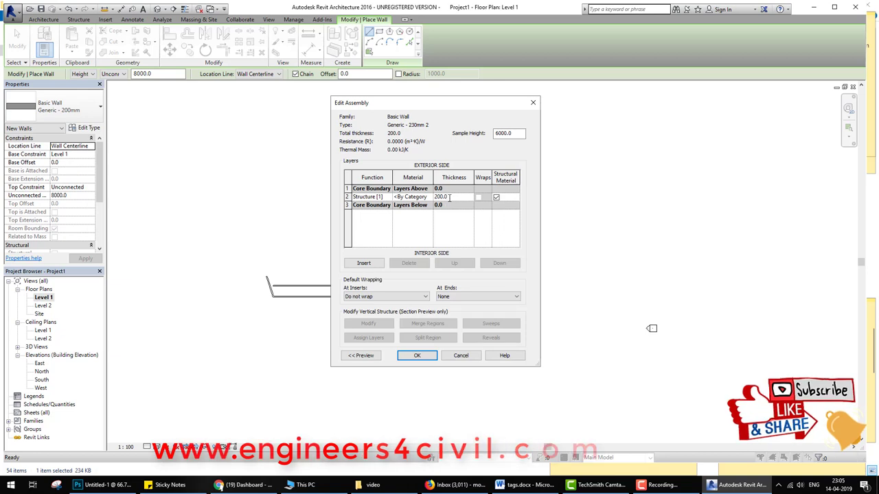
type("230")
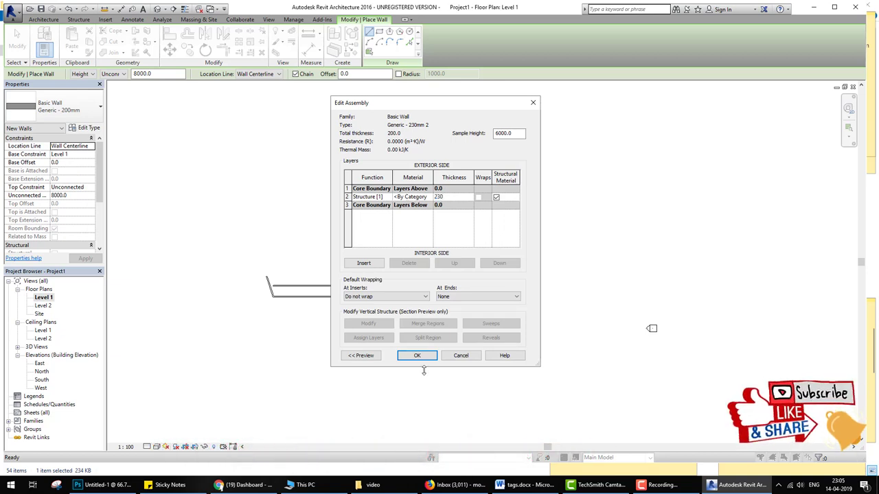
left_click(422, 357)
left_click(421, 356)
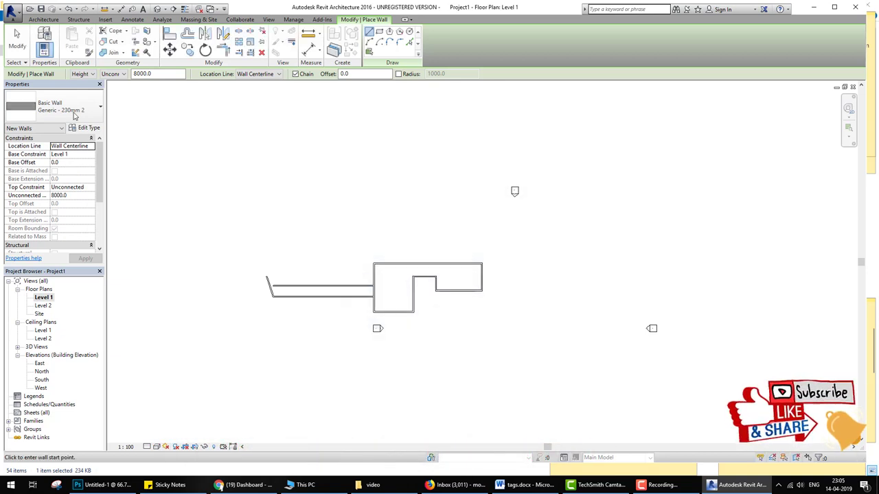
left_click(77, 114)
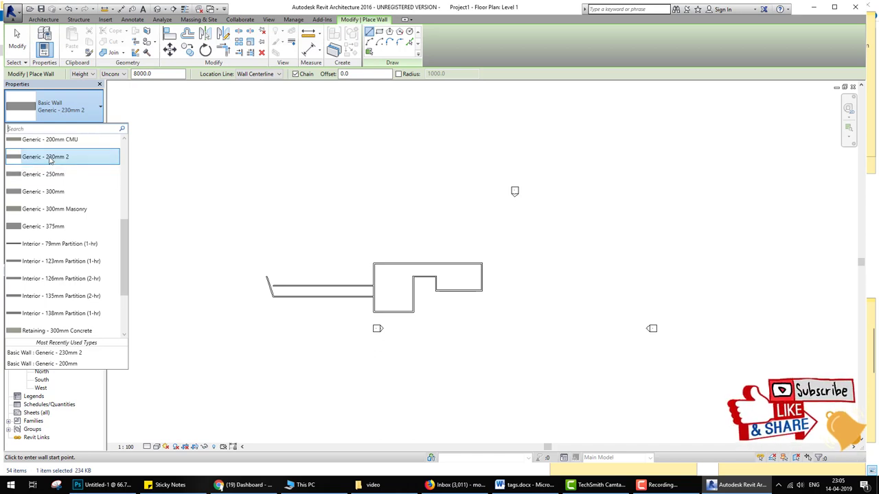
Step: Draw a Generic - 230mm 2 wall from the angled wall's left end to the rectangle's top-left corner
left_click(52, 158)
scroll(297, 269, "up", 2)
scroll(256, 291, "up", 2)
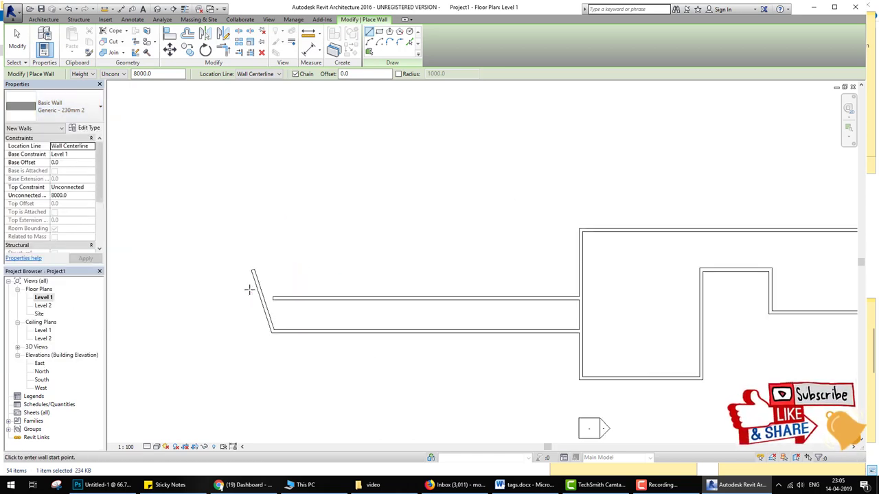
left_click(252, 269)
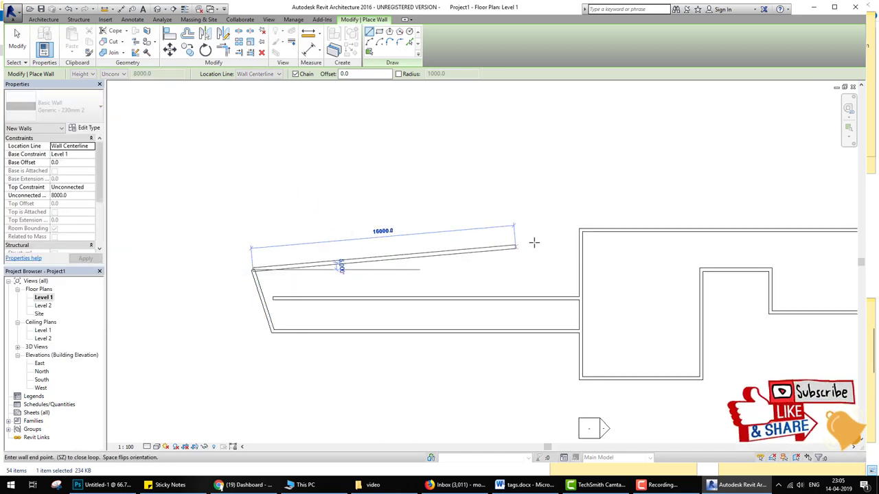
left_click(580, 231)
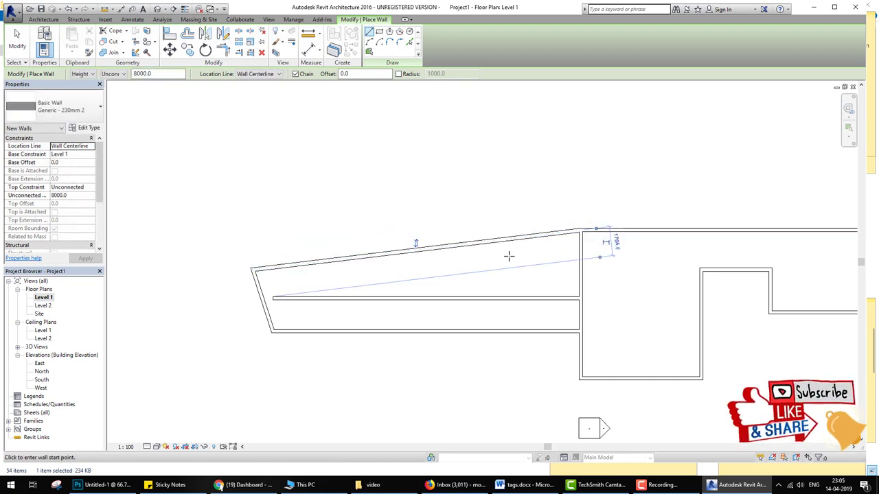
scroll(469, 288, "down", 2)
scroll(500, 322, "down", 2)
scroll(481, 322, "down", 2)
middle_click_drag(451, 318, 373, 261)
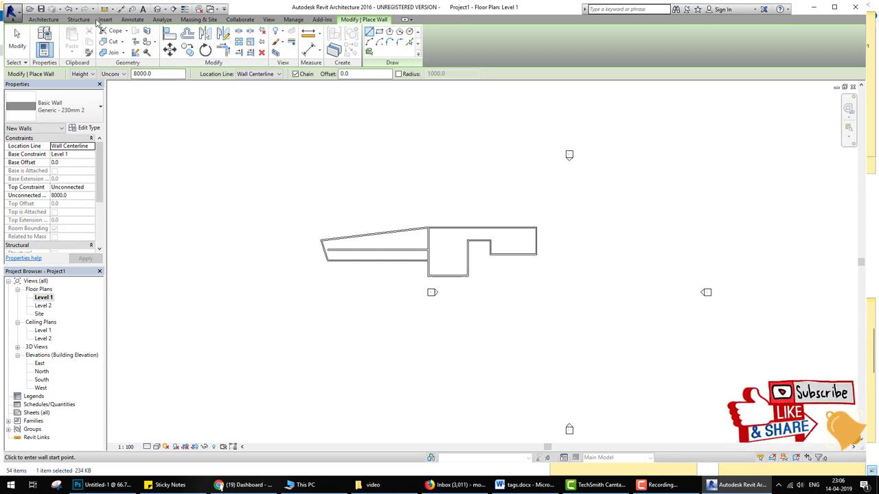
left_click(157, 9)
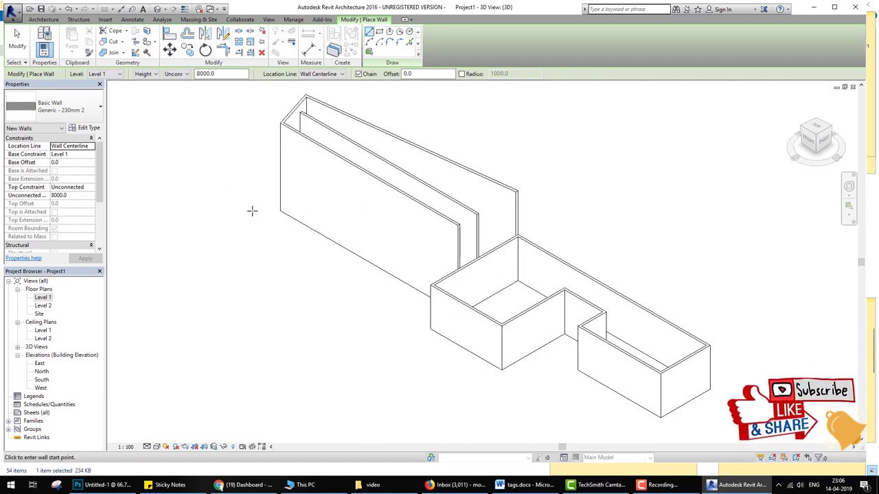
Step: Set the angled wing's four tall walls to 4000 Unconnected Height and return to Level 1
key("Escape")
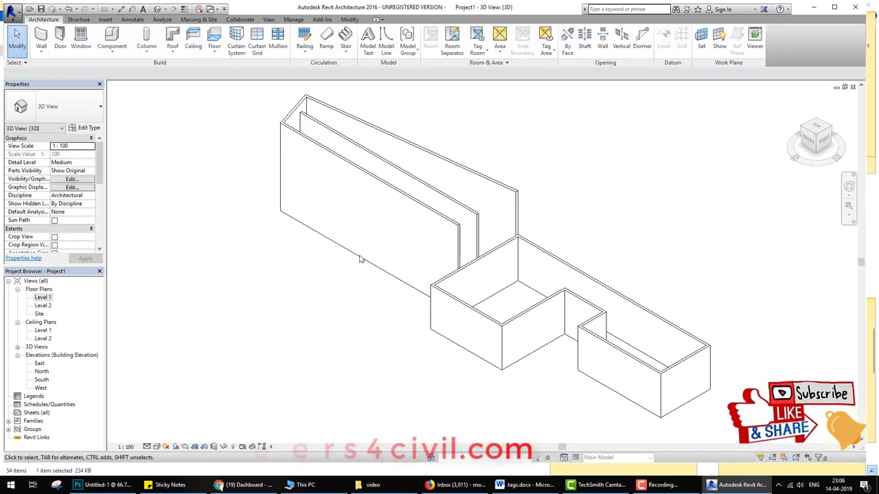
left_click_drag(402, 361, 268, 112)
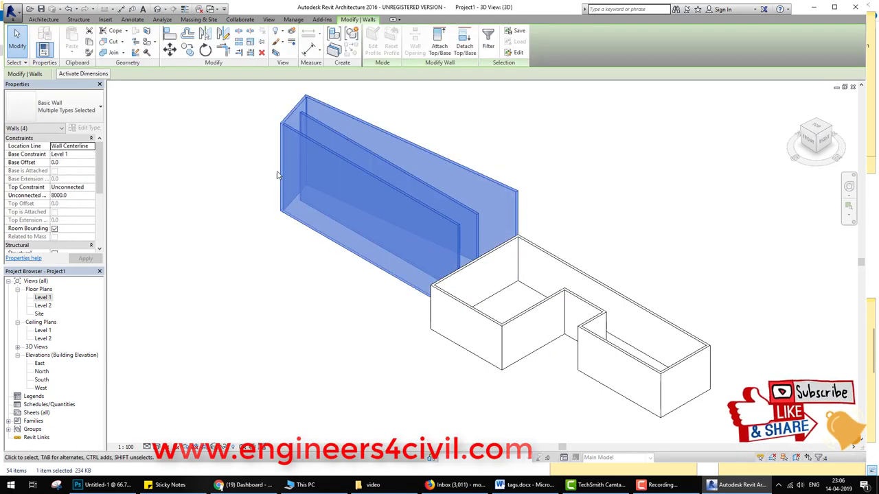
left_click(453, 301)
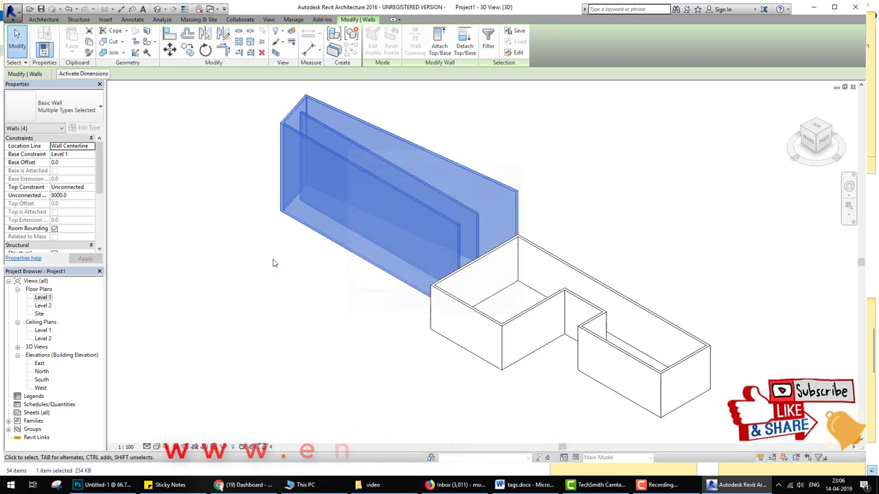
left_click(81, 196)
type("4000")
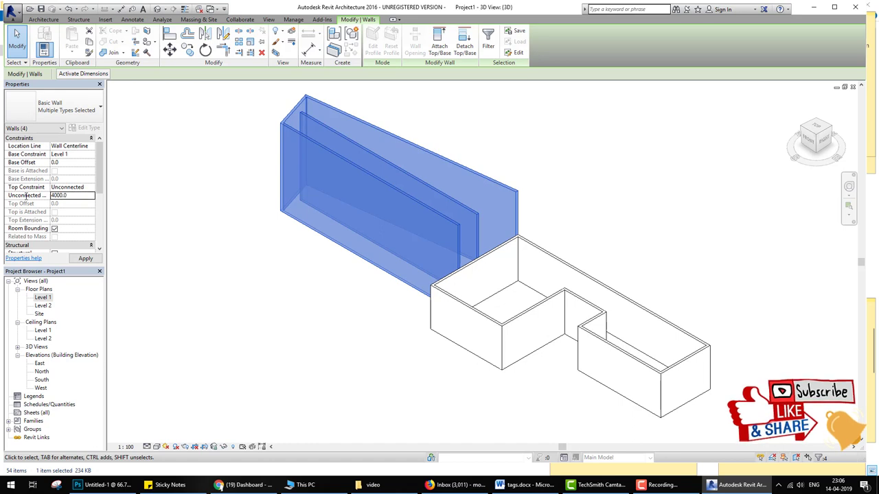
left_click(98, 223)
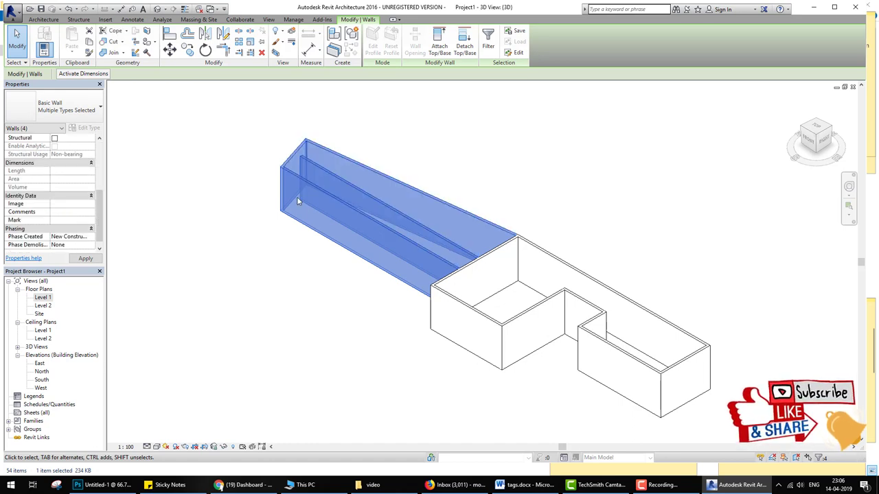
left_click(352, 272)
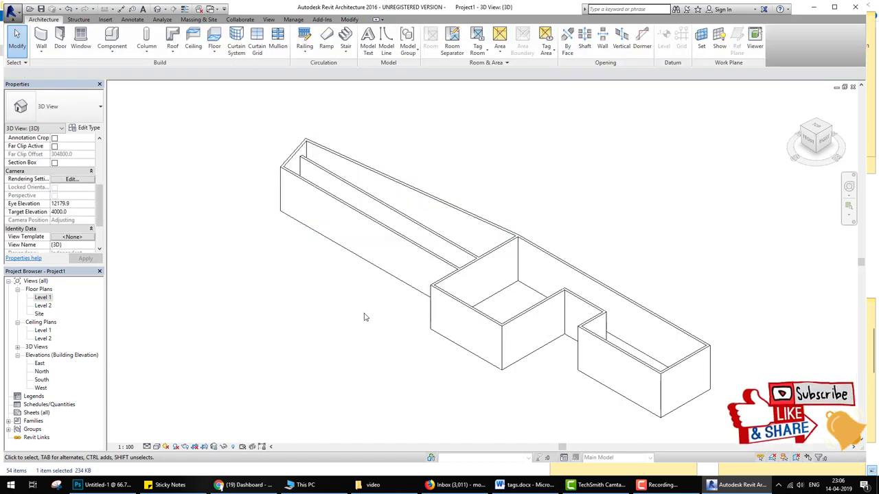
scroll(366, 318, "down", 1)
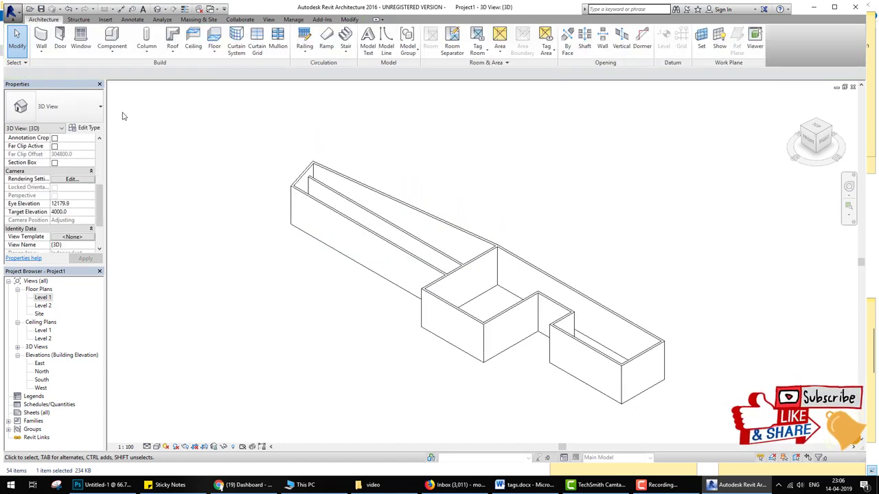
double_click(44, 298)
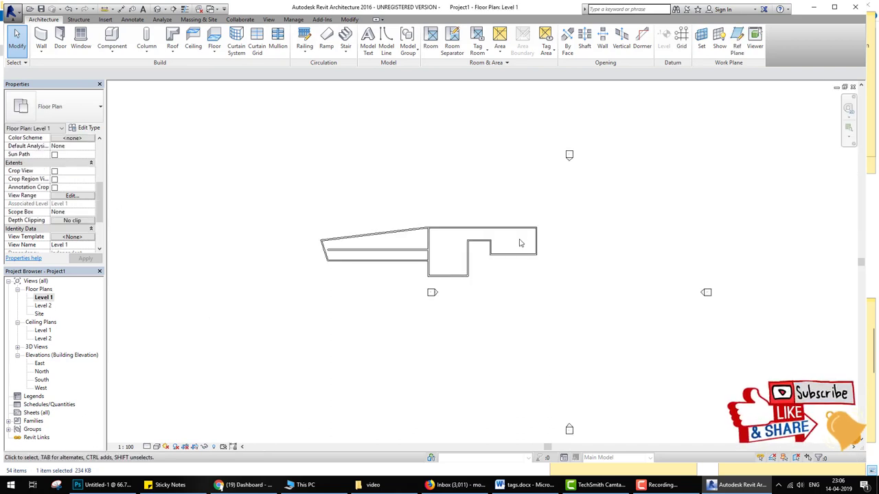
Step: Measure the 2000 gap between the parallel walls' centrelines with an aligned dimension, without placing it
scroll(392, 239, "up", 1)
scroll(392, 239, "up", 1)
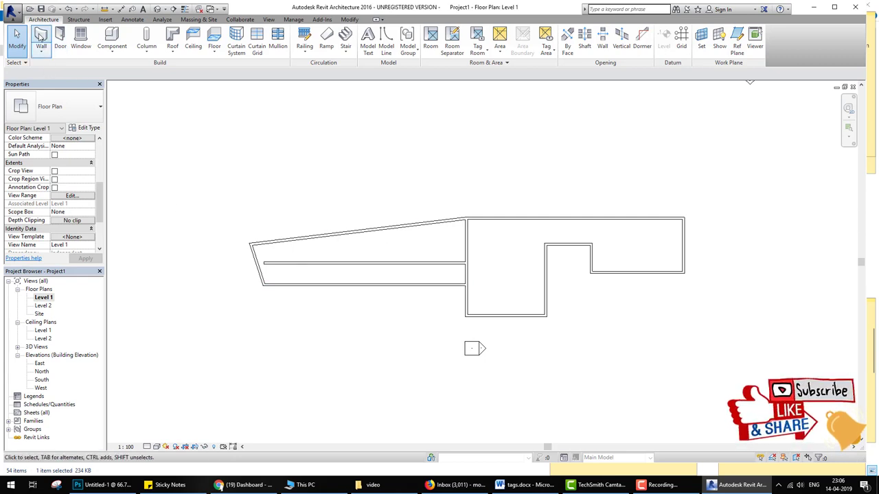
left_click(42, 36)
left_click(308, 47)
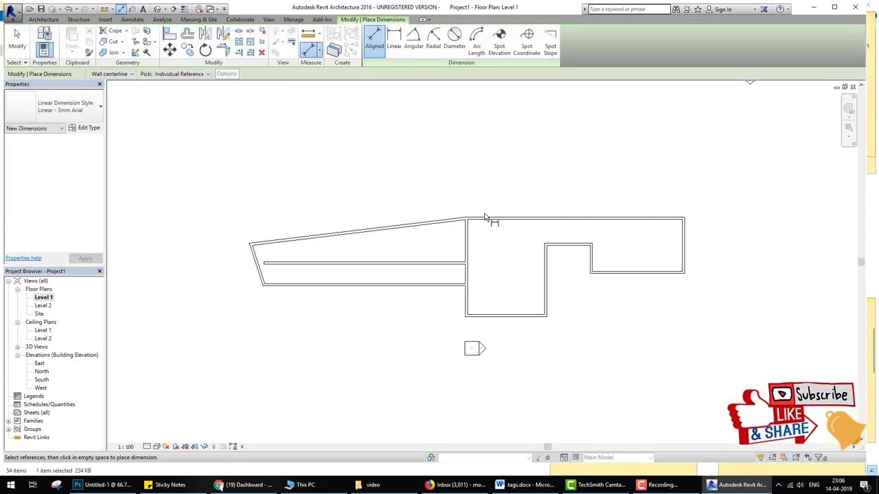
left_click(459, 267)
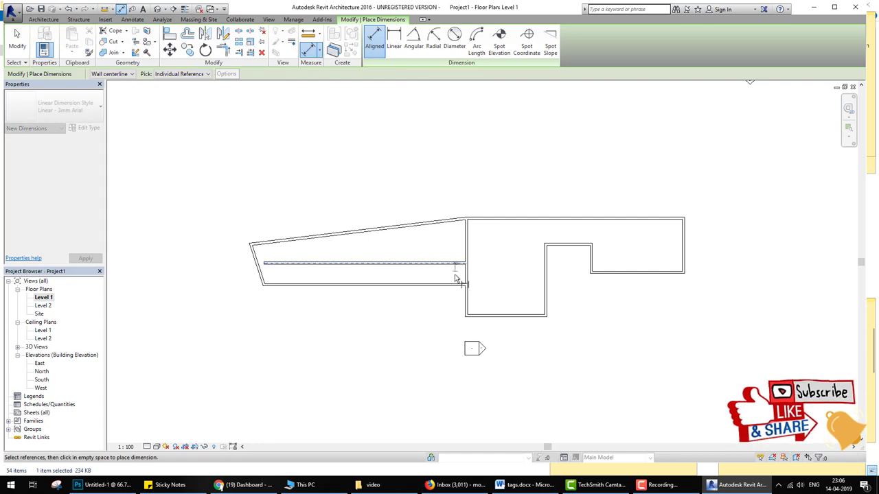
key("Escape")
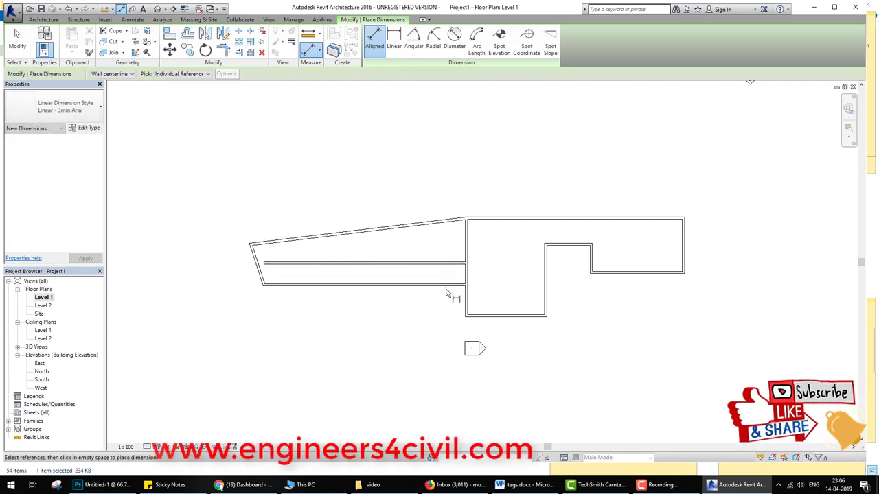
scroll(444, 271, "up", 1)
scroll(446, 264, "up", 1)
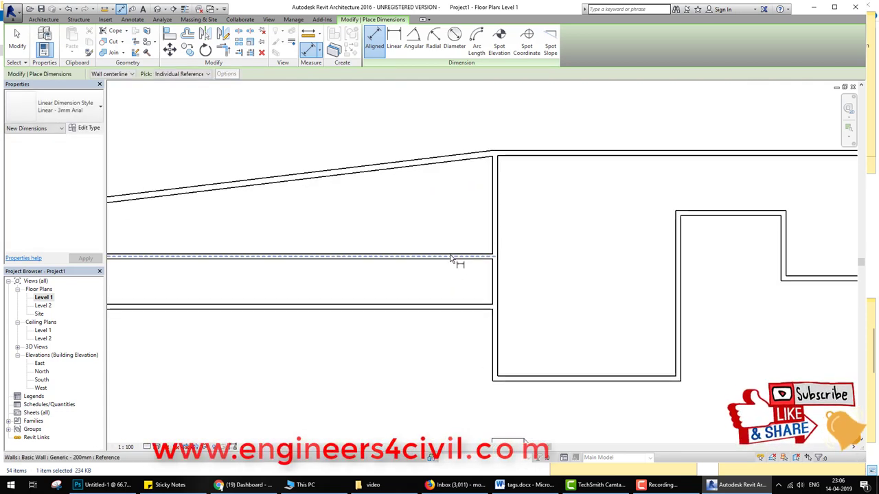
left_click(454, 256)
left_click(453, 311)
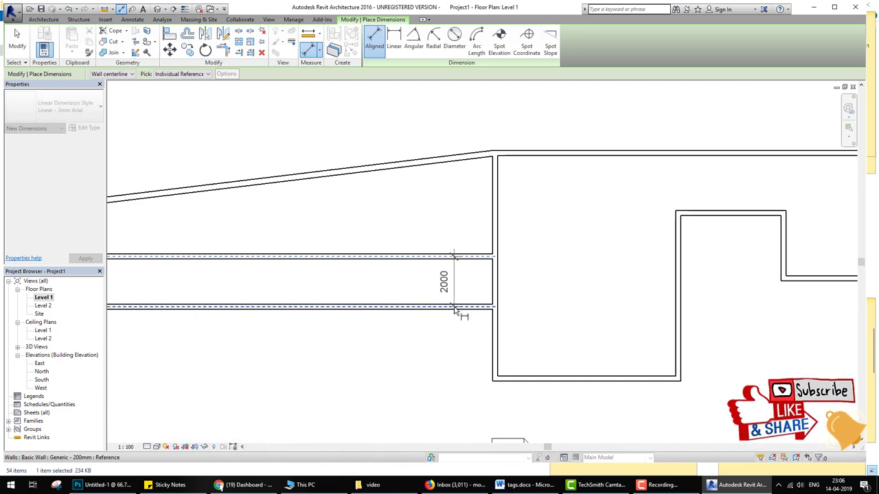
key("Escape")
key("Escape")
Step: Switch the dimension reference to Wall faces and measure the 1800 gap, without placing it
key("d")
key("i")
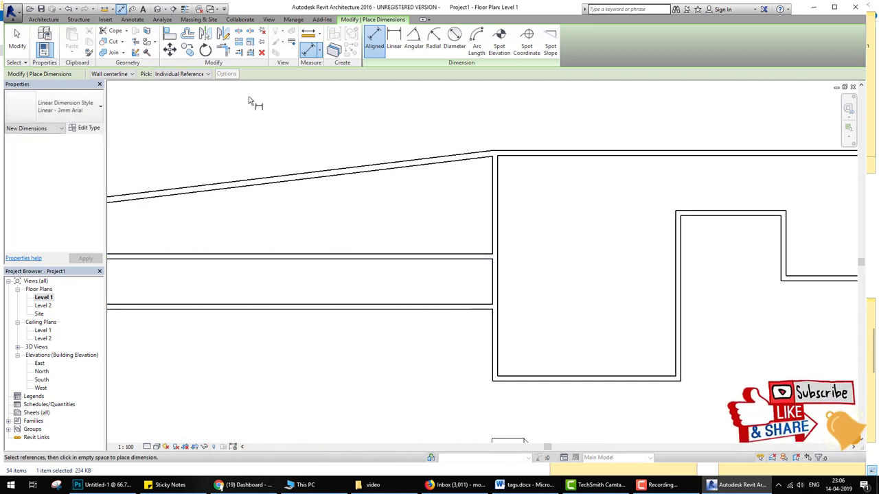
left_click(121, 75)
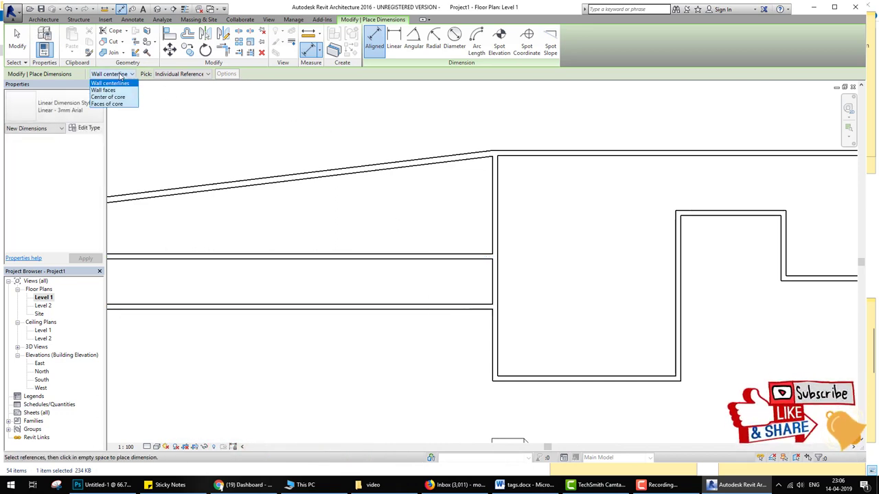
left_click(104, 90)
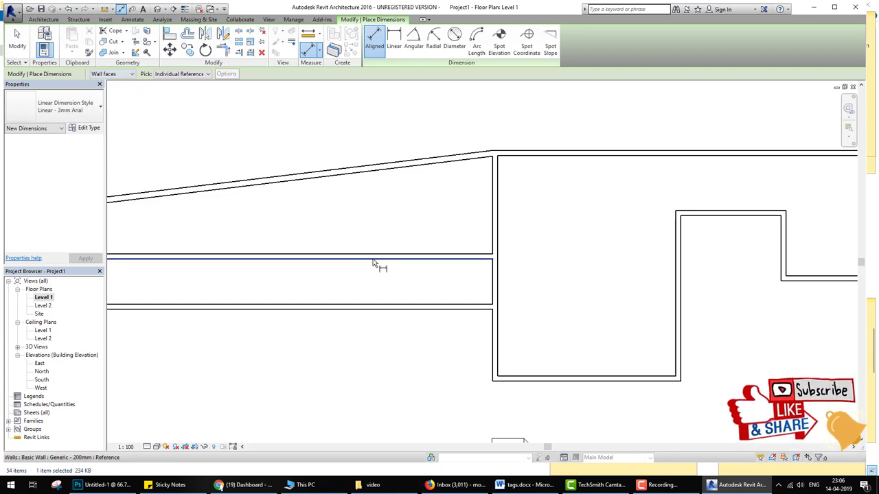
left_click(373, 305)
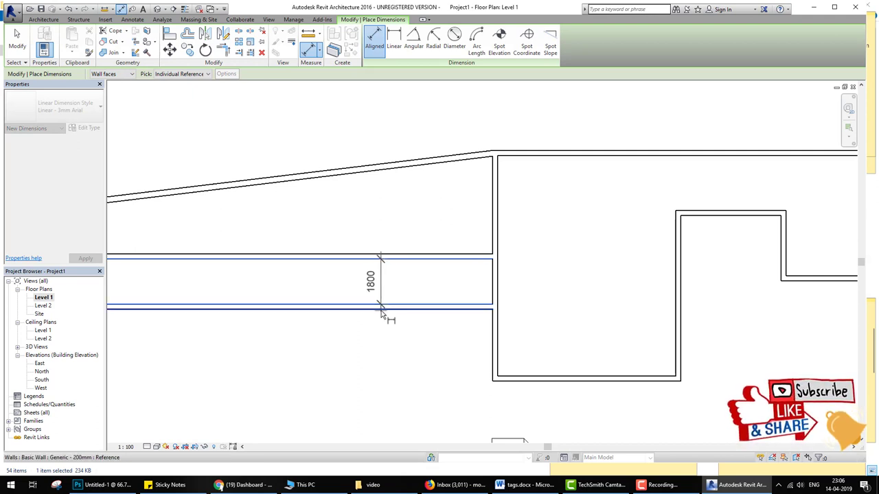
key("Escape")
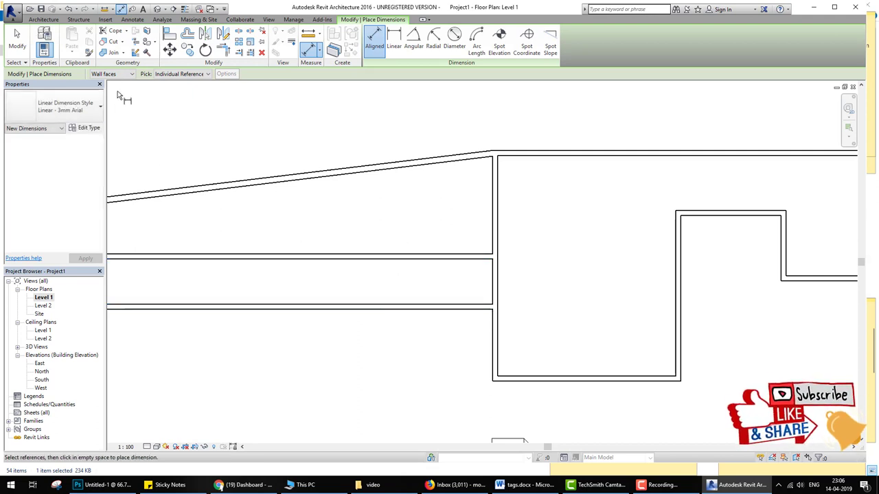
Step: Switch the reference to Faces of core and pick the upper wall's core face, then cancel
left_click(130, 75)
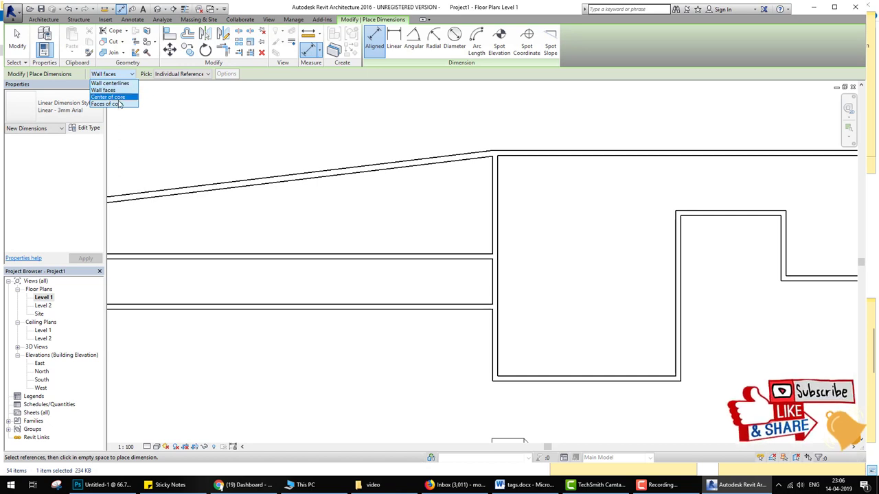
left_click(113, 104)
left_click(330, 262)
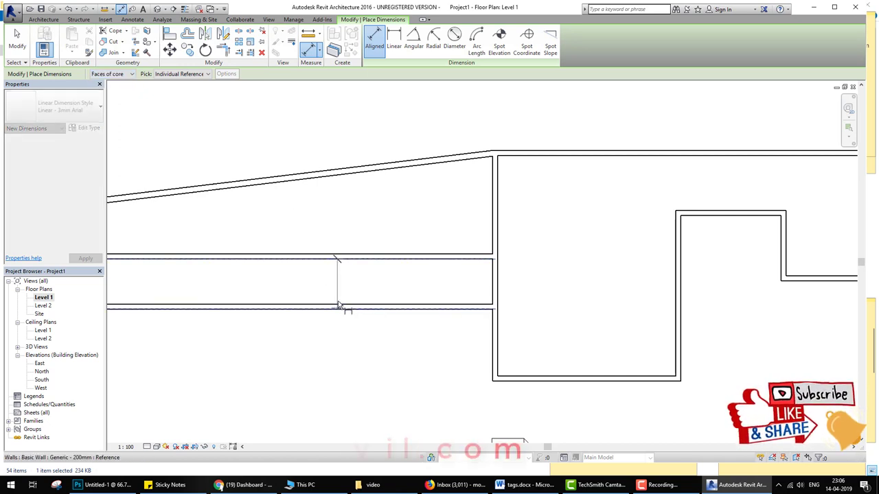
key("Escape")
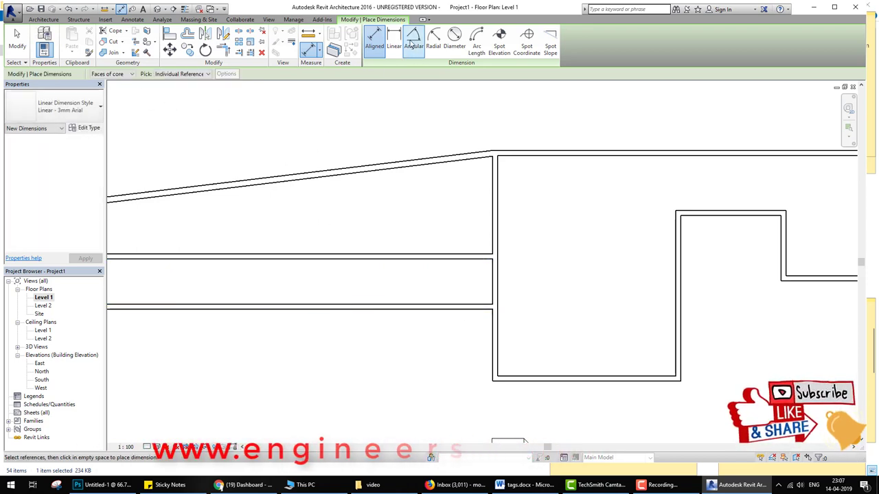
Step: Place a 90.00° angular dimension at the rectangular room's top-left corner
left_click(413, 40)
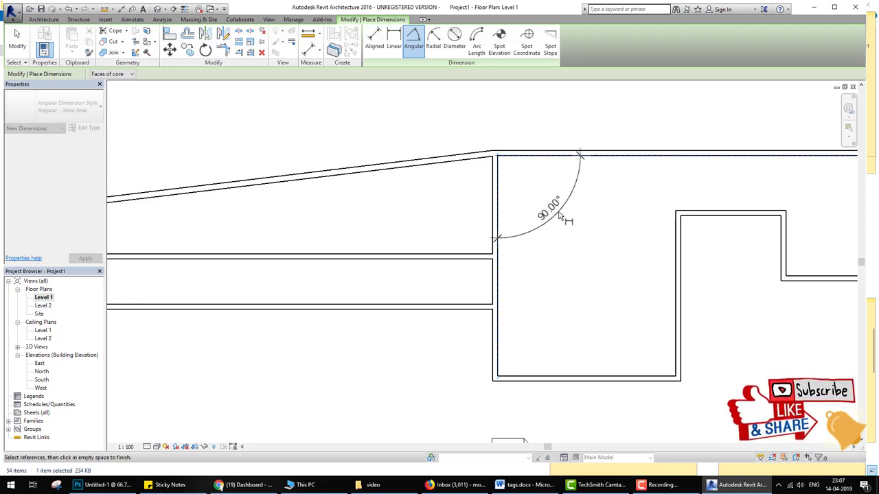
left_click(562, 218)
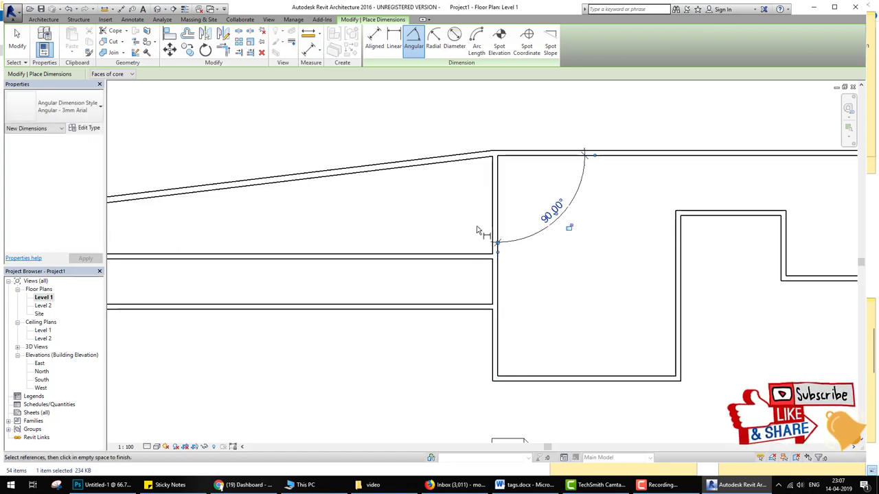
key("Escape")
key("Escape")
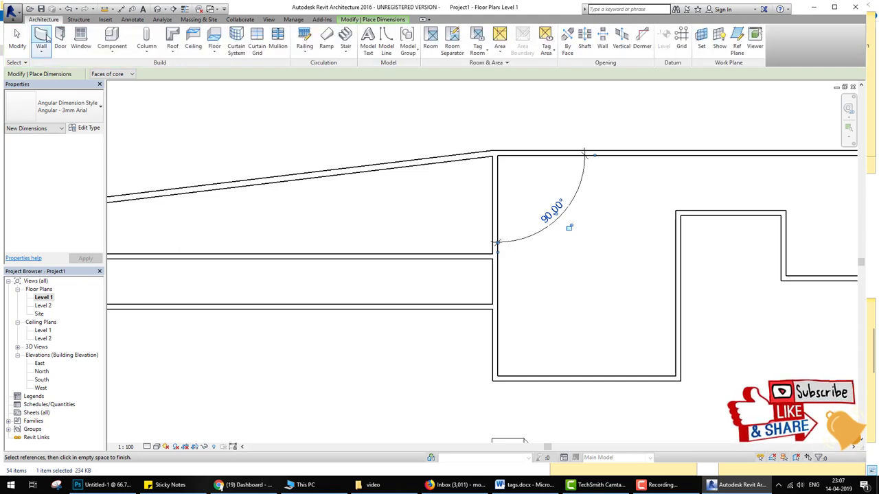
left_click(44, 39)
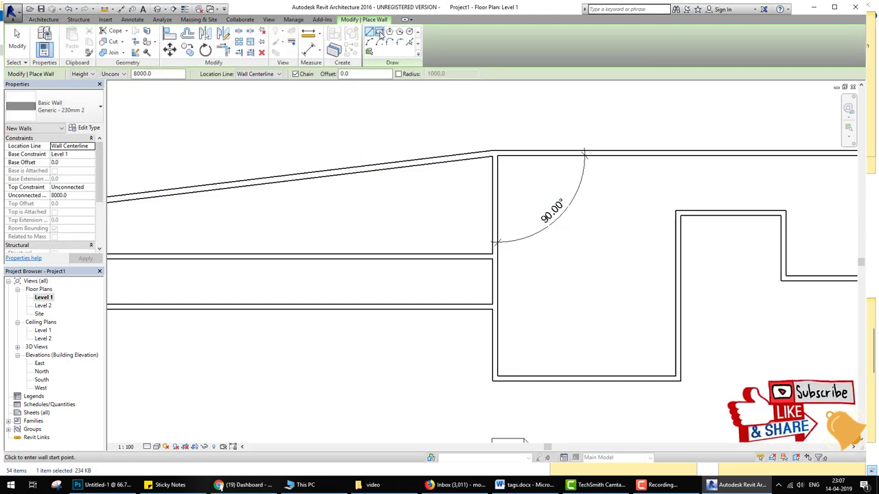
Step: Draw a rectangular wall and a hexagonal inscribed-polygon wall above the plan
left_click(307, 107)
left_click(448, 142)
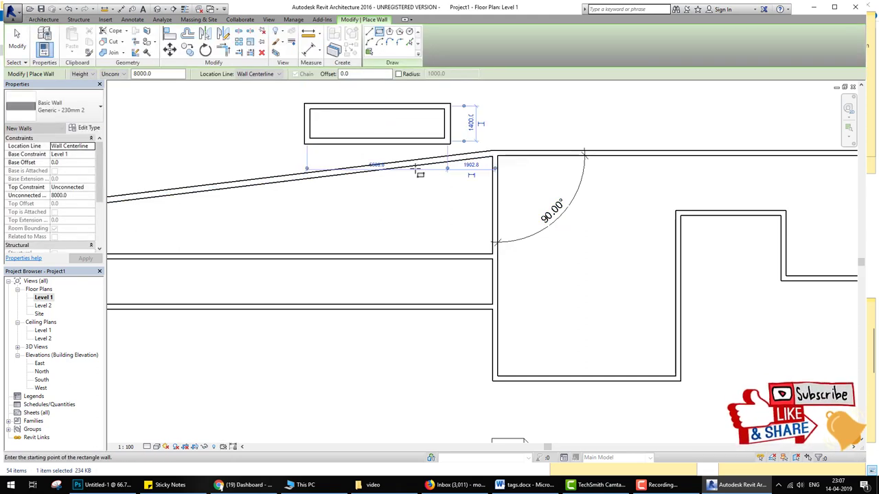
left_click(390, 32)
left_click(537, 107)
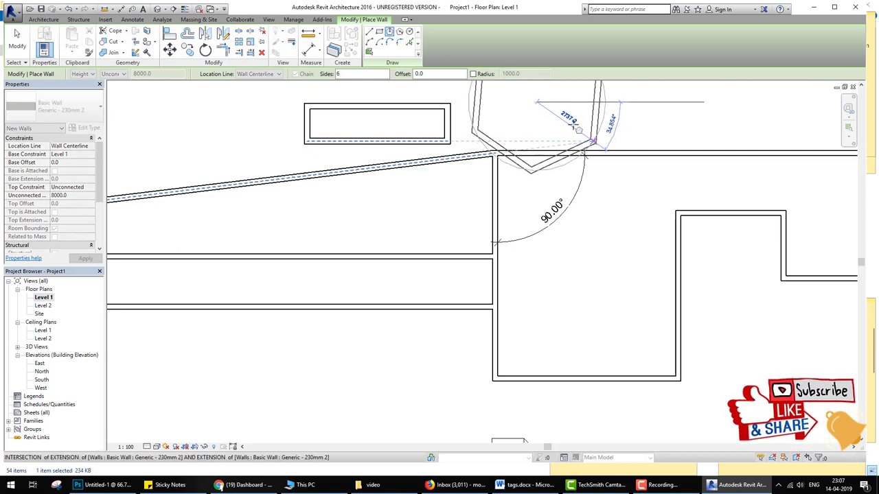
left_click(575, 105)
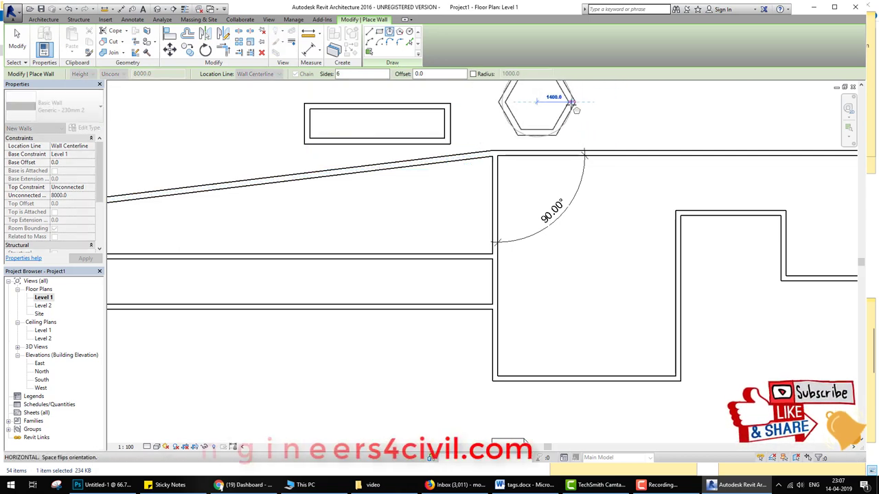
Step: Draw a circular wall of radius 1800 to the right of the hexagon
left_click(410, 32)
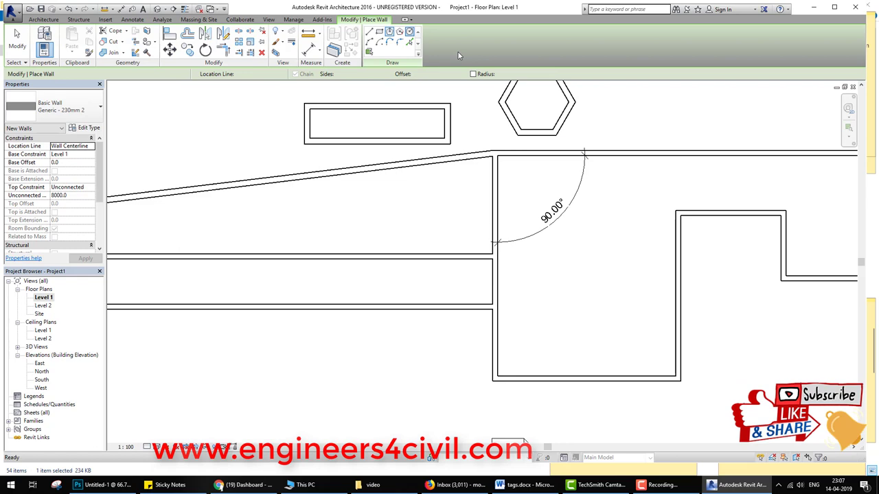
left_click(611, 103)
left_click(643, 125)
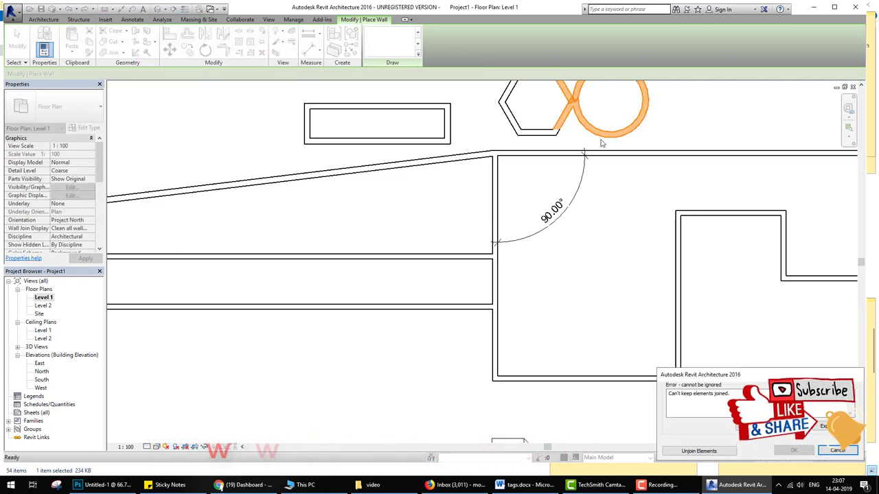
scroll(609, 152, "down", 2)
key("Escape")
key("Escape")
scroll(601, 132, "up", 2)
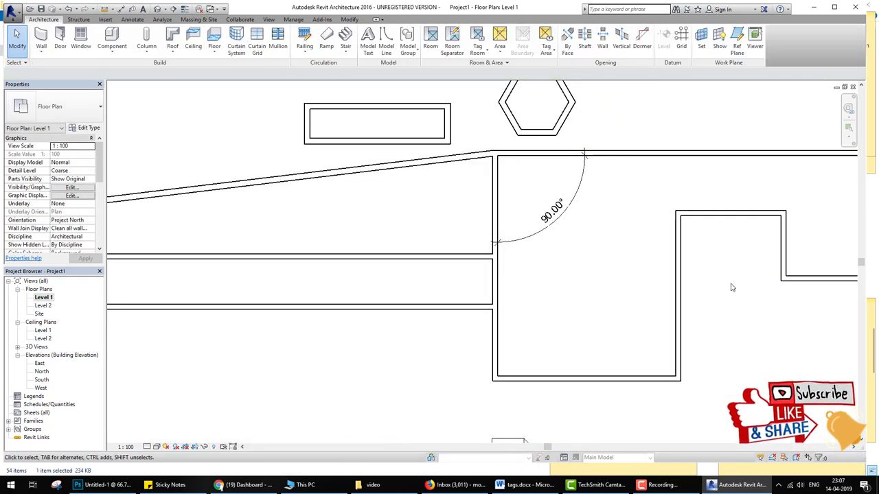
middle_click_drag(635, 234, 613, 286)
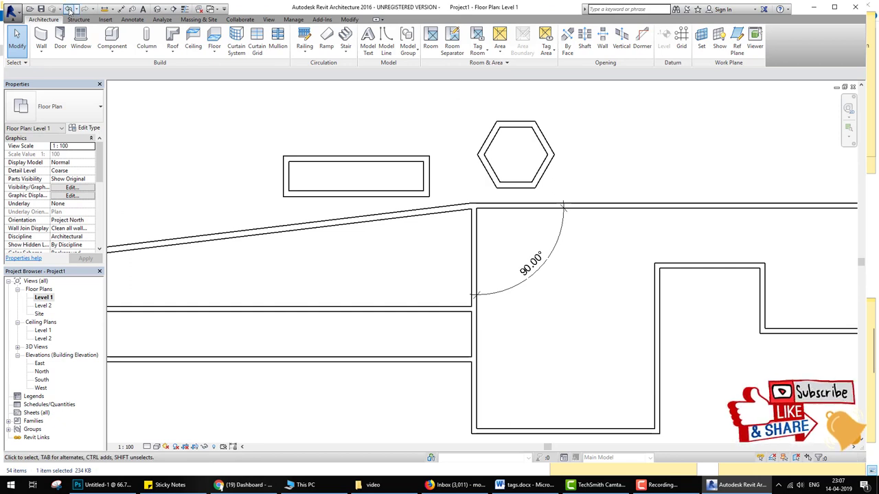
left_click(42, 38)
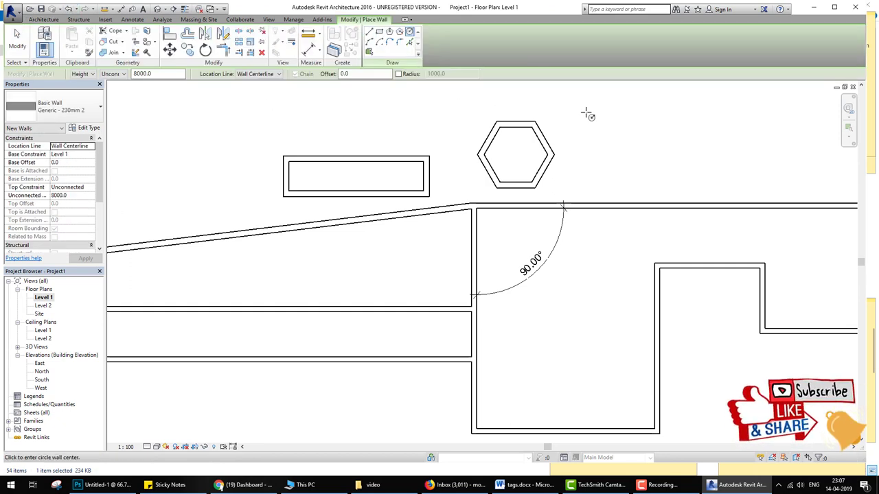
left_click(607, 125)
left_click(645, 154)
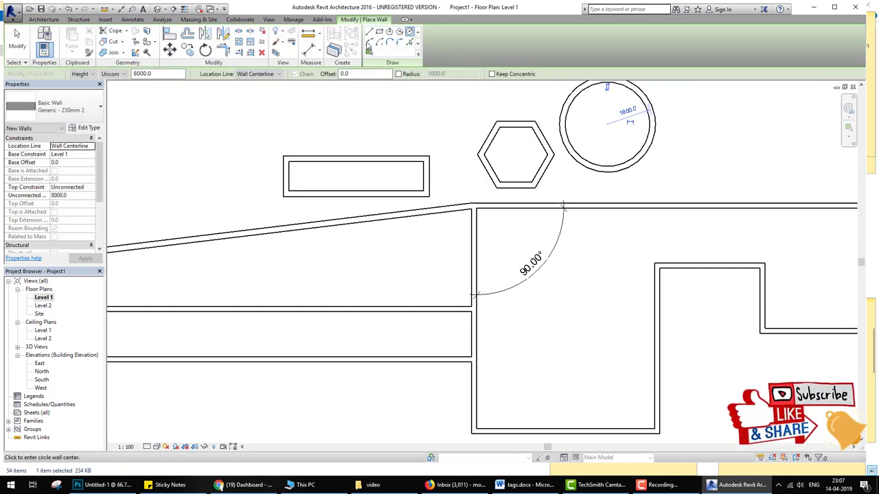
Step: Draw an arc wall from two end points and a curvature point on the left
left_click(369, 42)
left_click(197, 152)
left_click(282, 112)
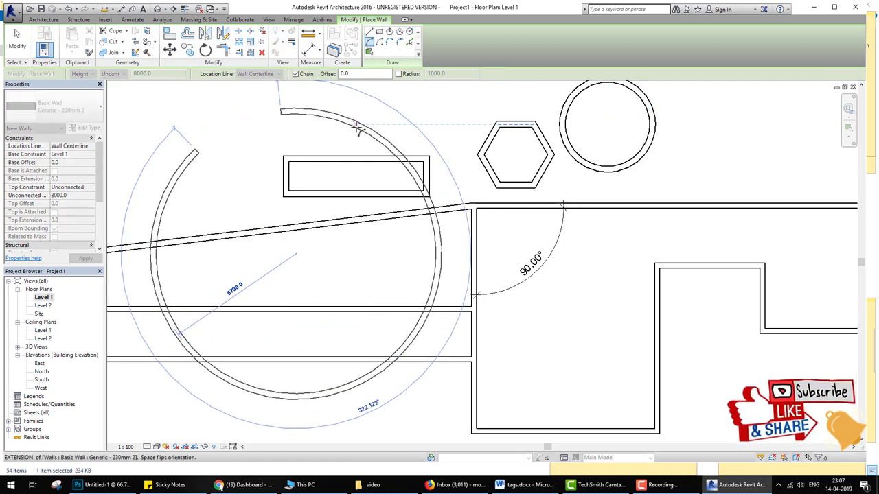
left_click(237, 105)
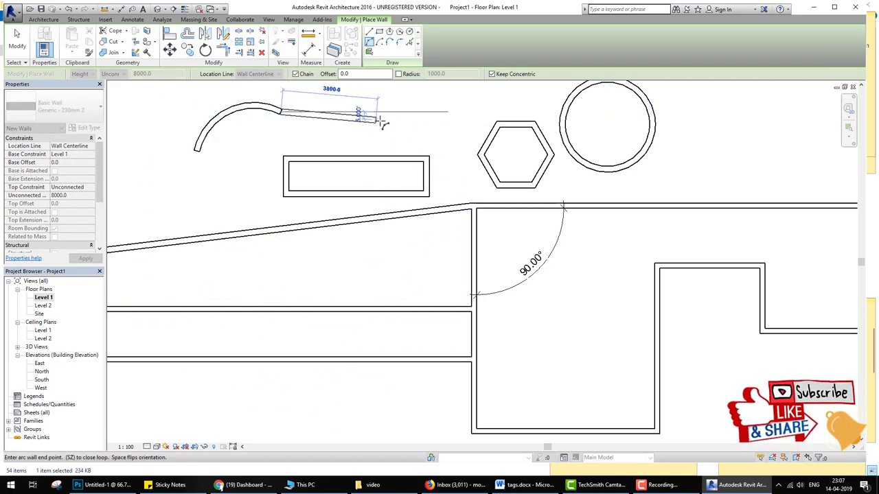
key("Escape")
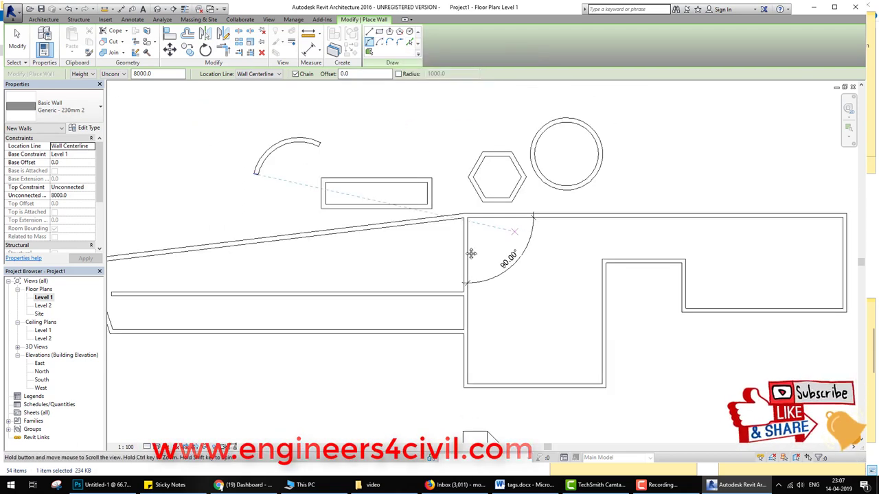
Step: Draw two centre-ends arc walls, one a 90° arc, and open the 3D view
scroll(471, 251, "down", 2)
middle_click_drag(390, 241, 385, 171)
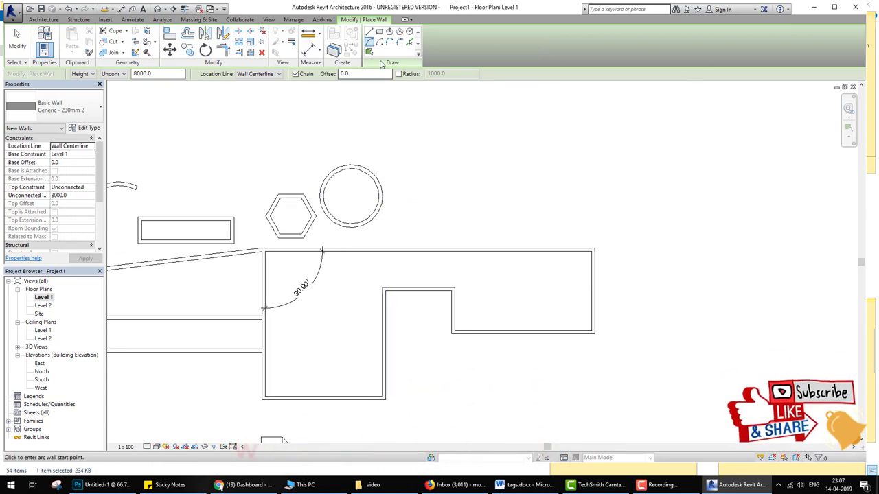
left_click(453, 168)
left_click(510, 141)
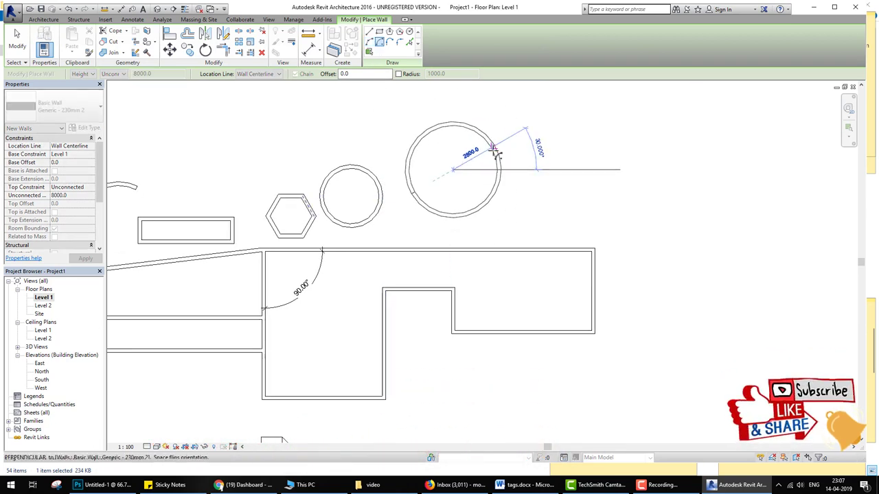
left_click(412, 93)
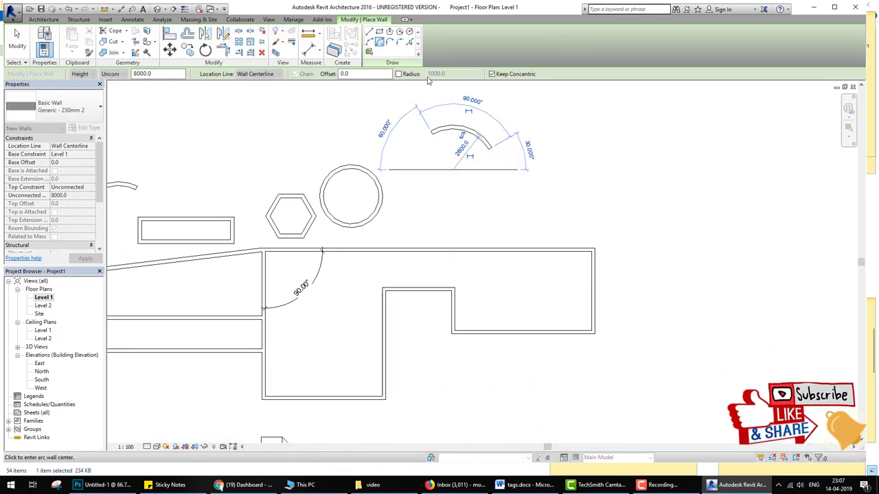
left_click(642, 167)
left_click(677, 136)
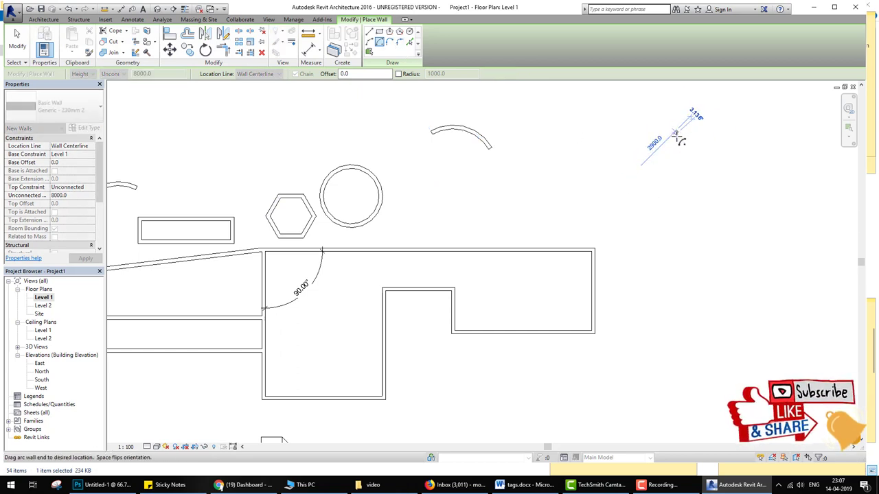
left_click(672, 192)
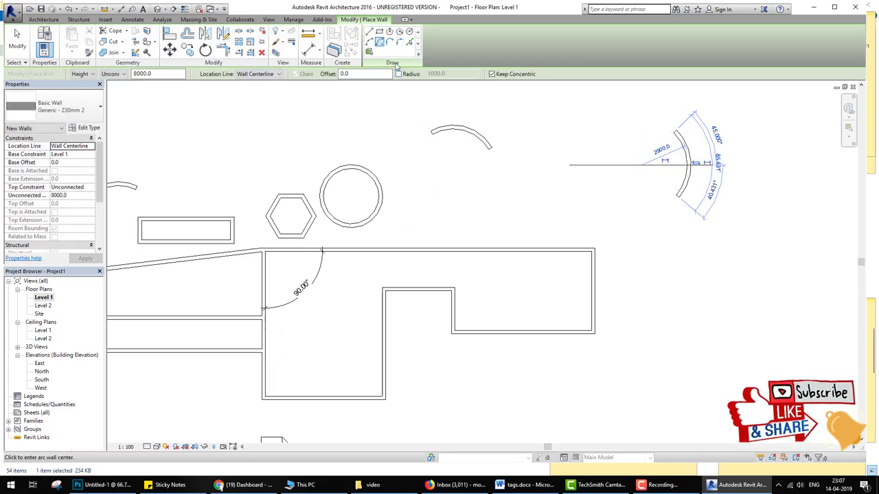
left_click(158, 8)
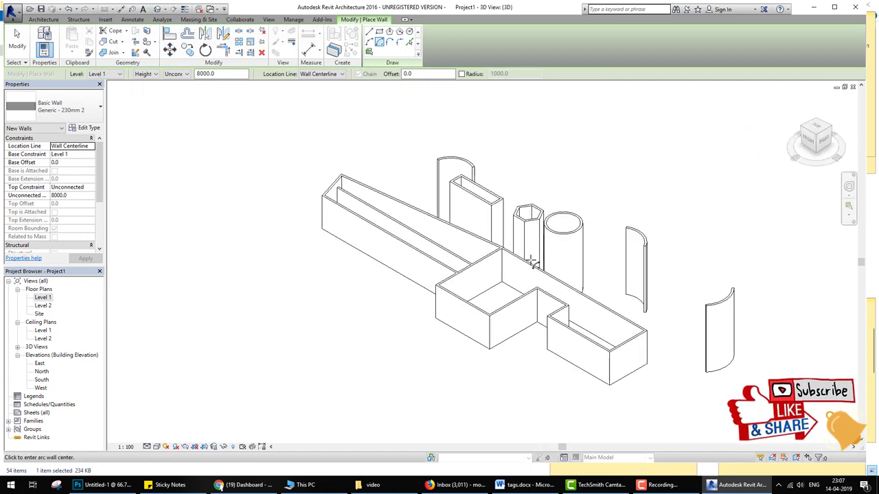
Step: Mirror the right-hand curved wall about a drawn axis to create a copy
middle_click_drag(598, 283, 544, 270)
key("Escape")
key("Escape")
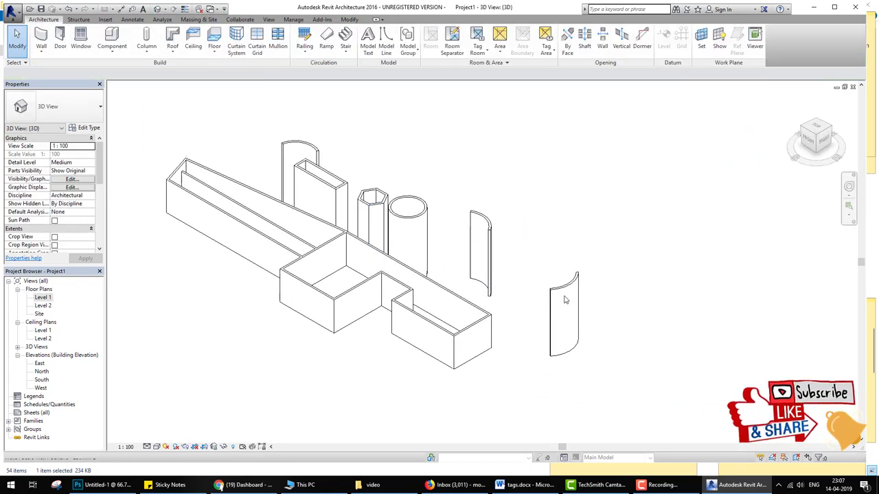
left_click(572, 305)
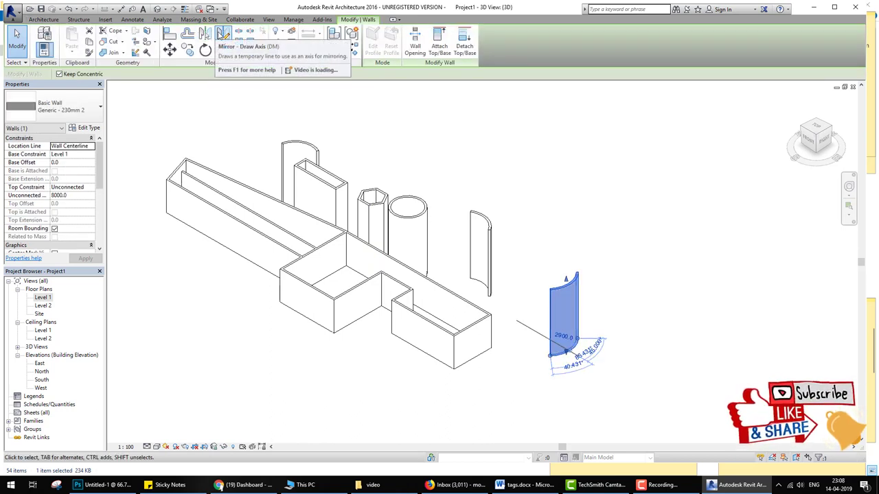
left_click(221, 34)
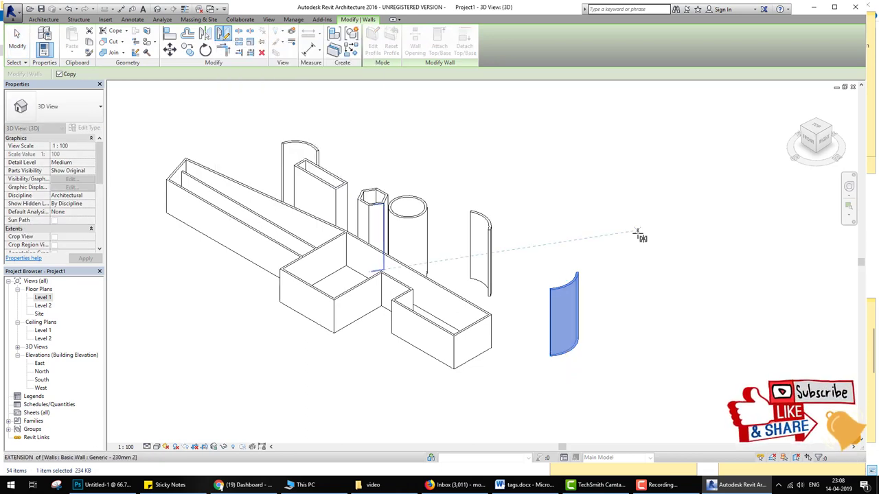
left_click(598, 217)
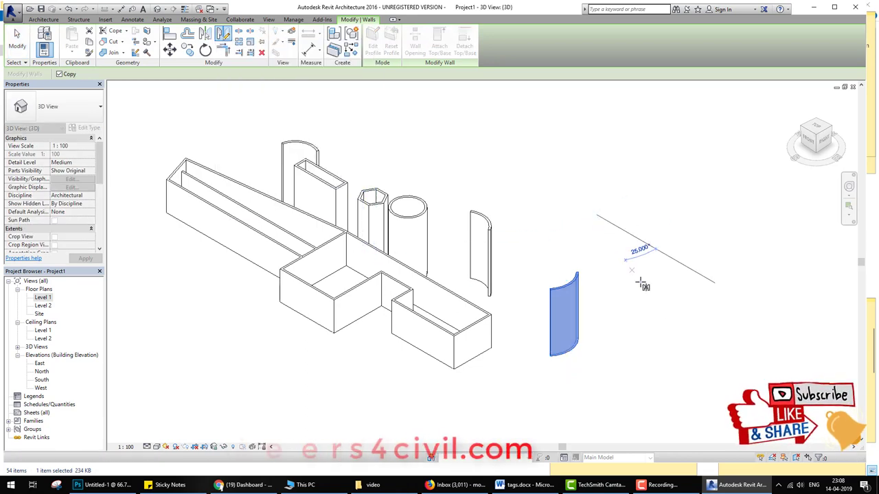
left_click(714, 228)
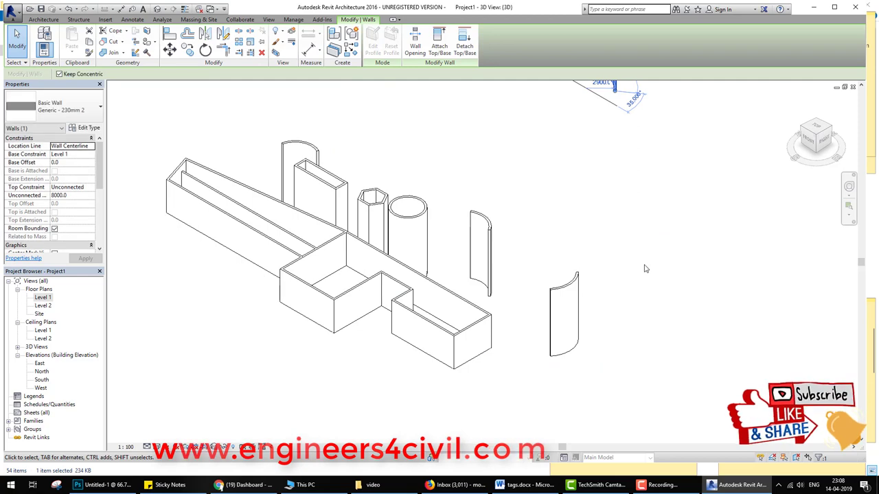
scroll(649, 264, "down", 2)
scroll(649, 263, "down", 1)
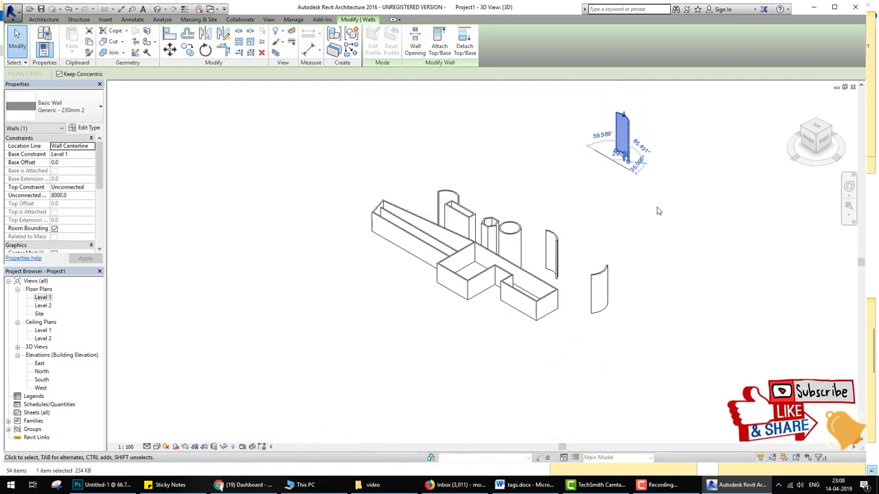
left_click(657, 210)
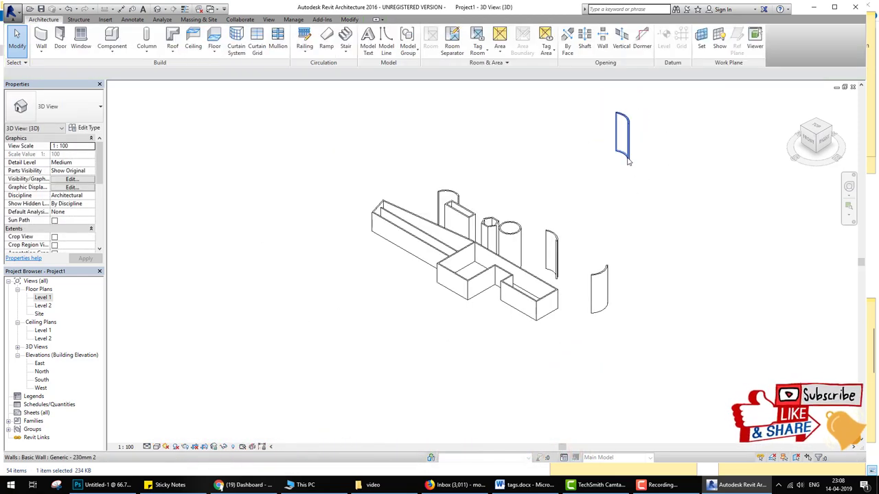
Step: Pan and zoom the 3D view to bring all the walls closer into view
left_click(50, 43)
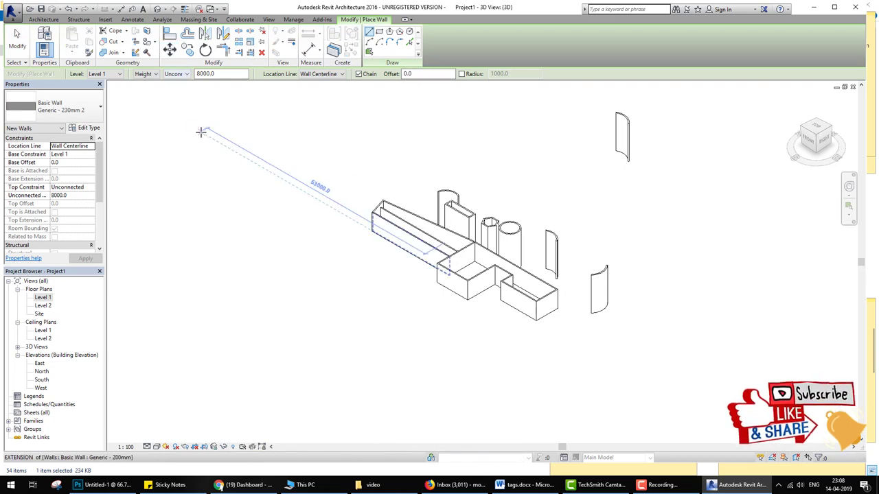
key("Escape")
key("Escape")
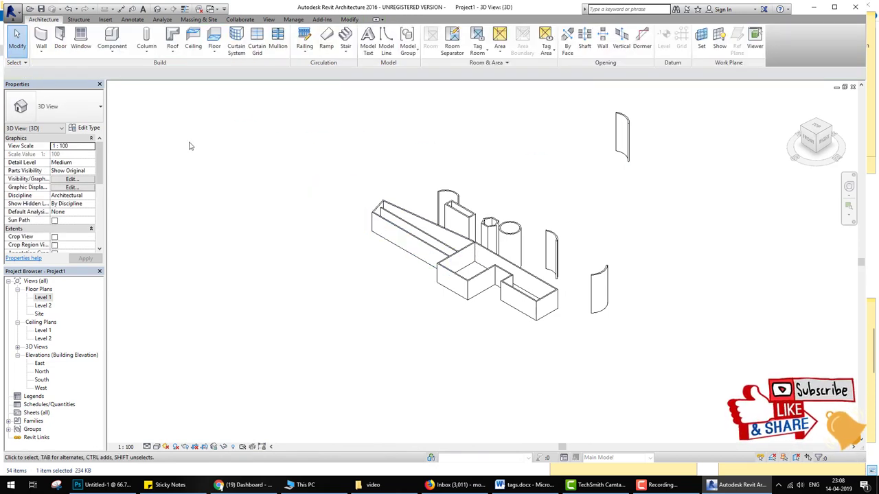
left_click(41, 40)
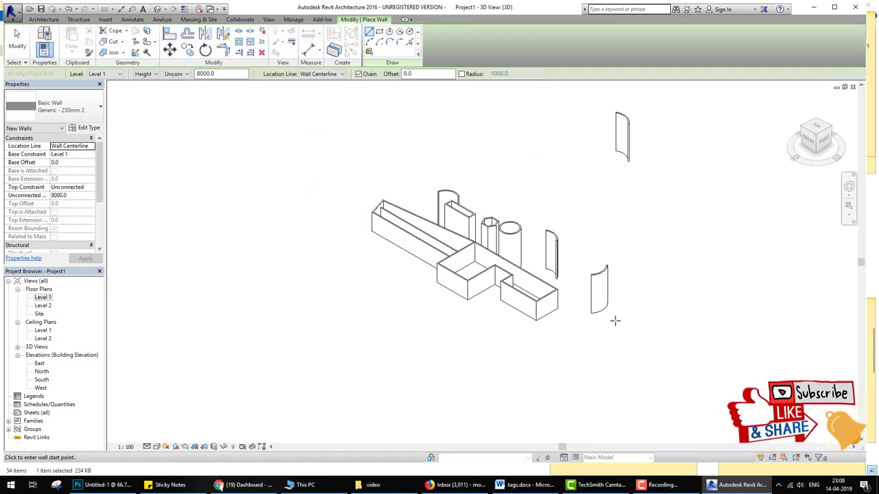
key("Escape")
key("Escape")
left_click_drag(646, 343, 609, 249)
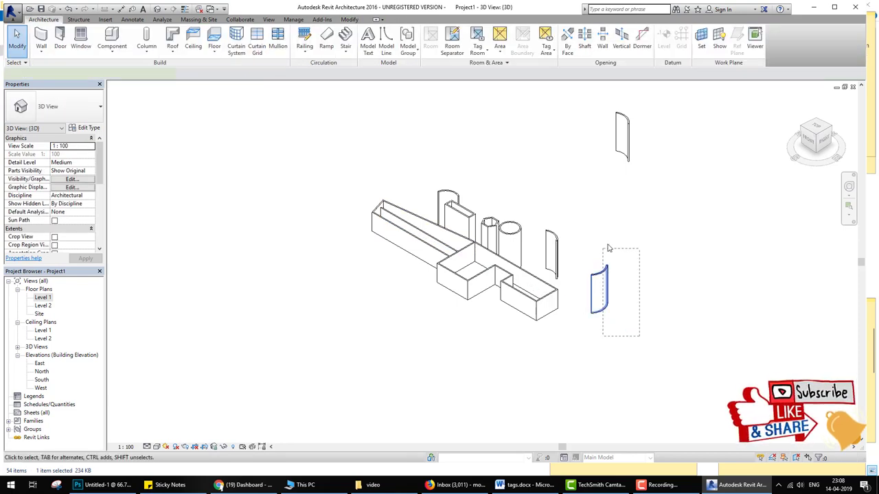
left_click_drag(645, 184, 612, 108)
key("Escape")
mouse_move(383, 237)
middle_mouse_down()
mouse_move(288, 260)
mouse_move(213, 227)
middle_mouse_up()
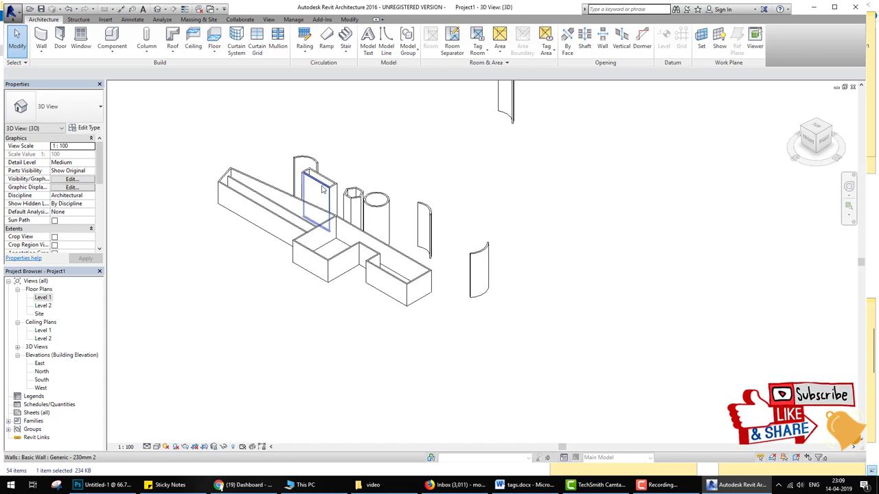
middle_click_drag(322, 206, 414, 272)
scroll(464, 284, "up", 2)
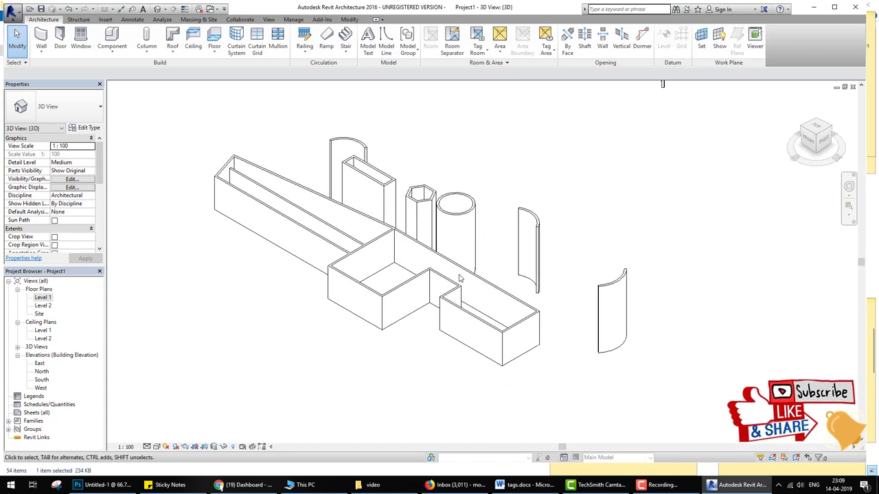
scroll(500, 292, "down", 2)
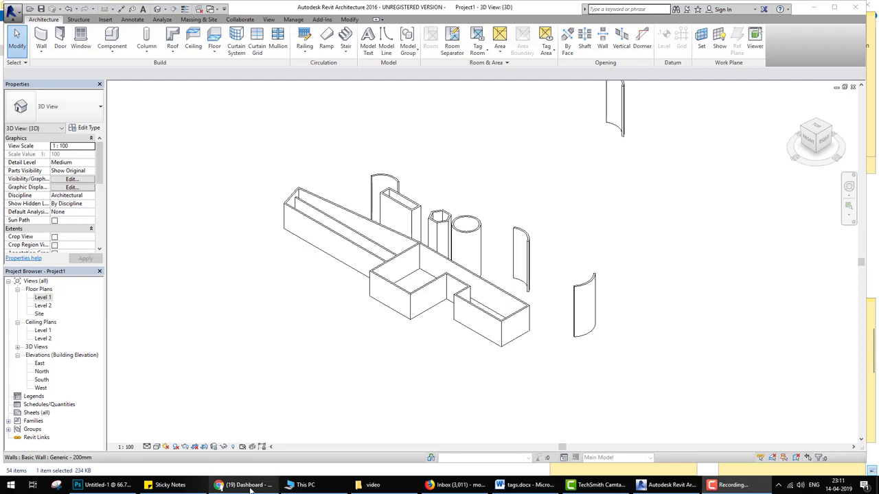
Step: Switch to Chrome showing the YouTube Creator Studio dashboard
left_click(244, 485)
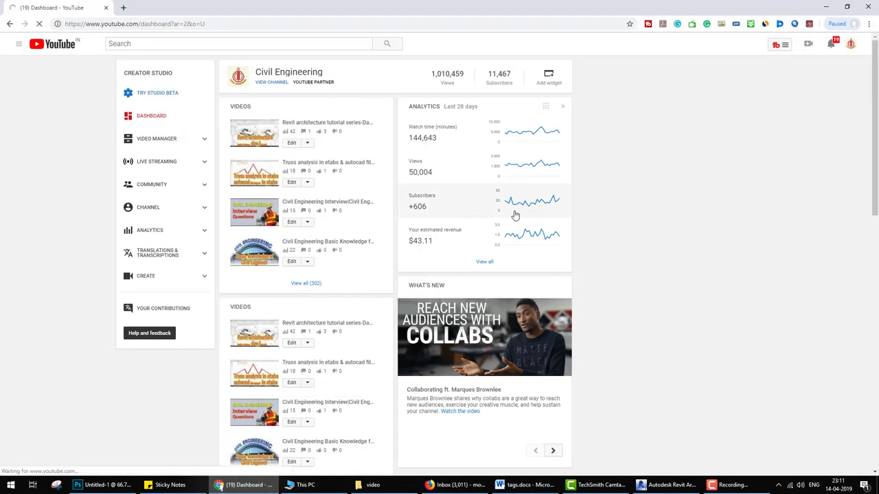
mouse_move(484, 206)
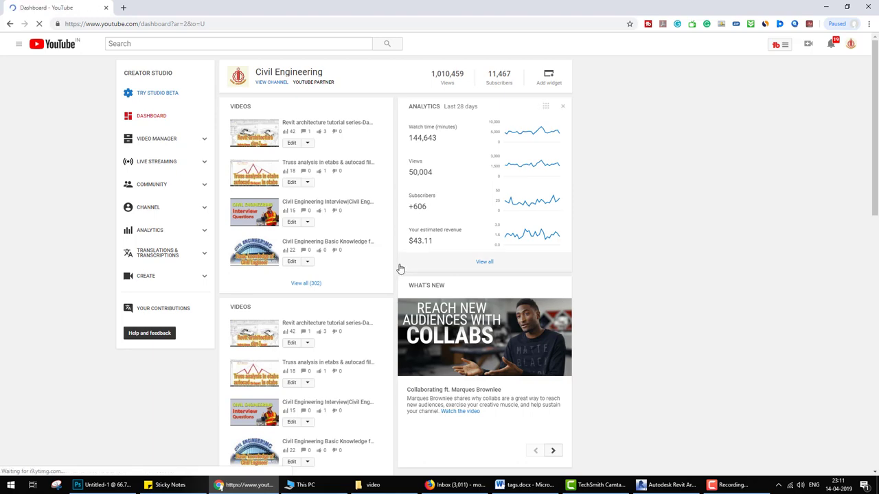
Step: Open engineers4civil.com in a new Chrome tab via the address-bar suggestion
scroll(435, 274, "down", 5)
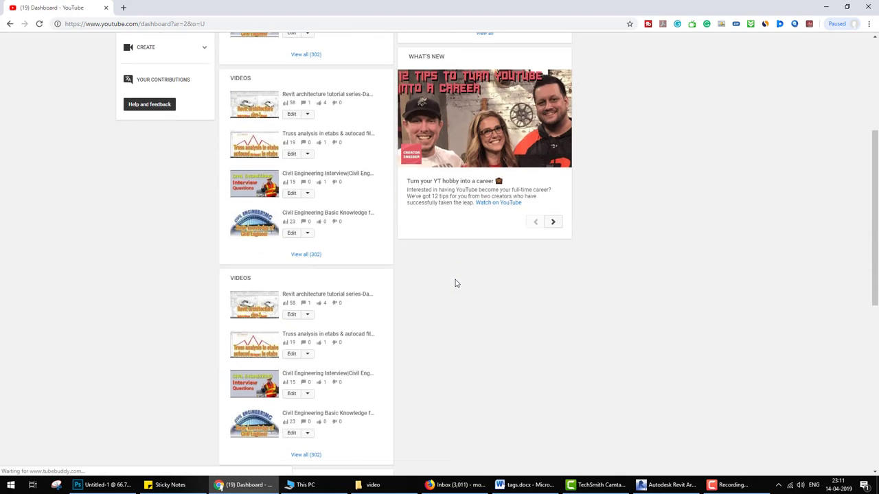
scroll(457, 282, "up", 5)
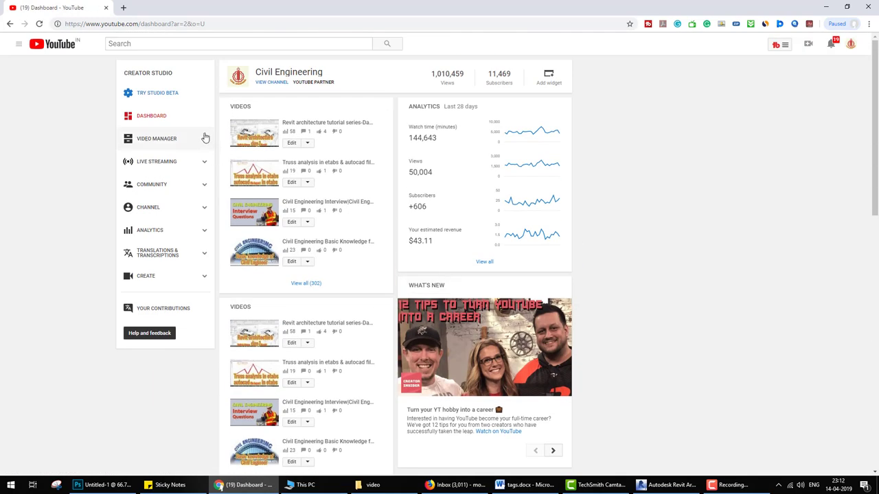
left_click(124, 8)
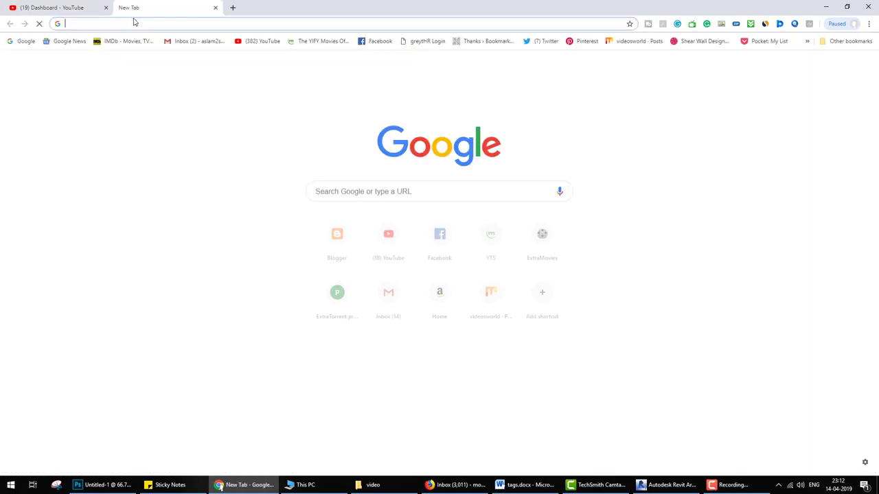
type("w")
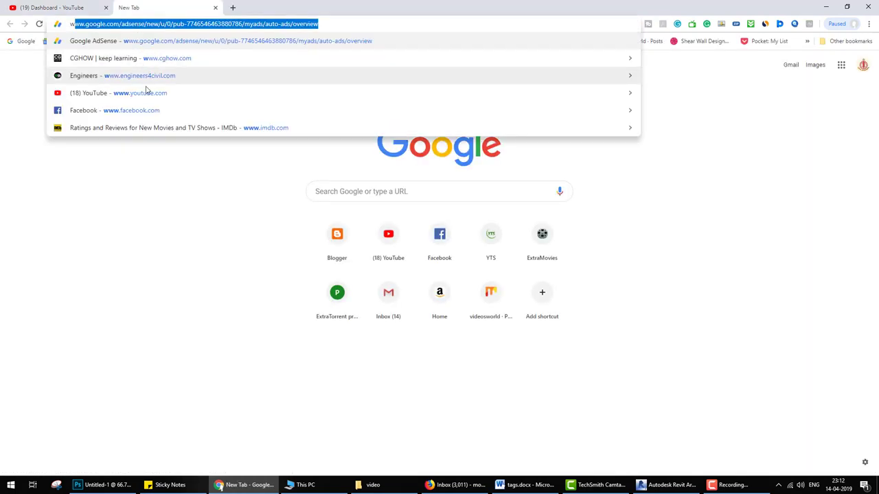
left_click(146, 81)
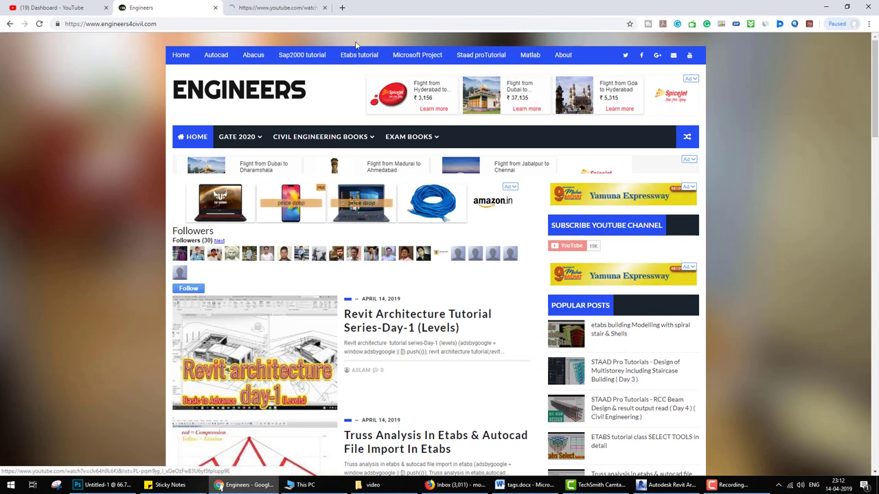
Step: Close the Matlab tutorial tab and browse the engineers4civil.com posts back to the Revit Tutorial Day-1 post
left_click(286, 11)
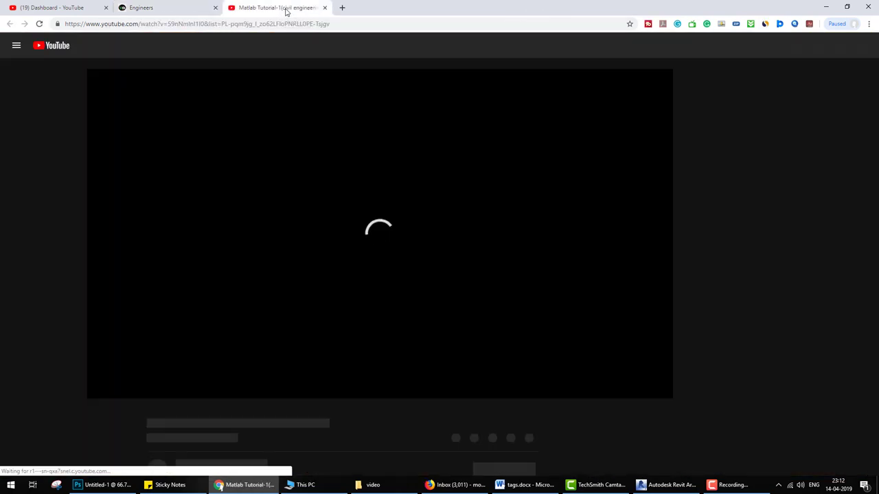
middle_click(286, 11)
mouse_move(323, 136)
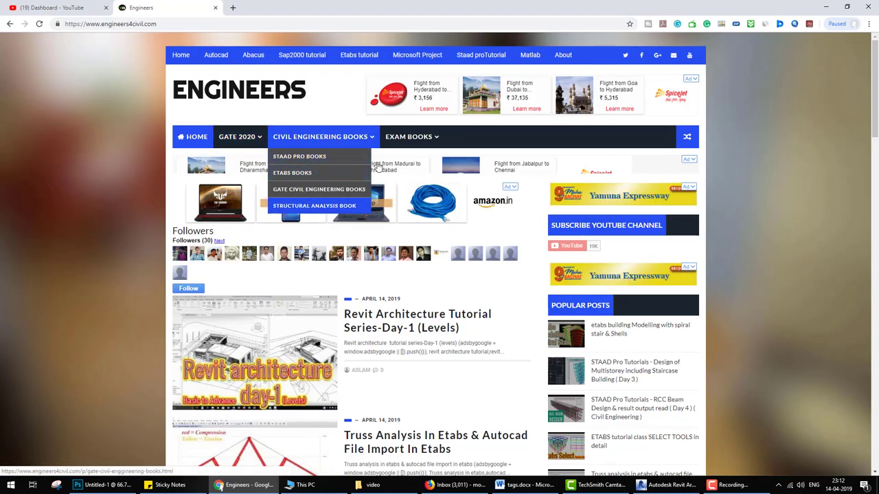
scroll(473, 301, "down", 2)
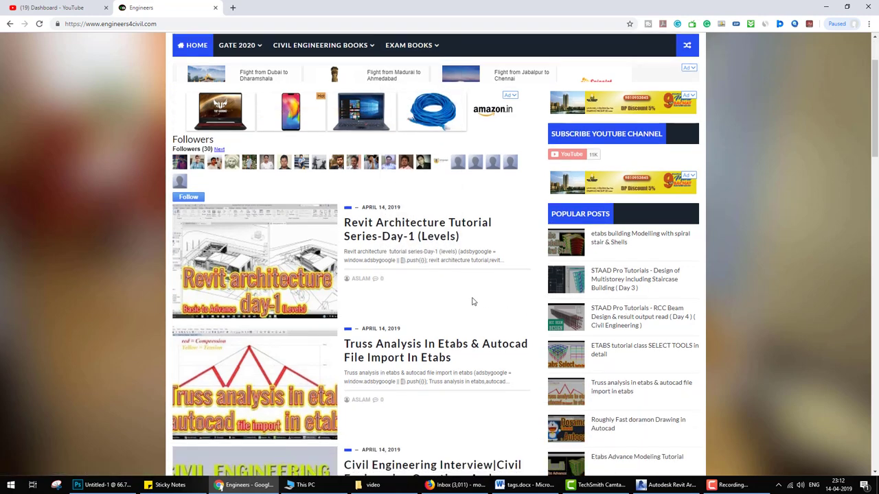
scroll(424, 295, "down", 2)
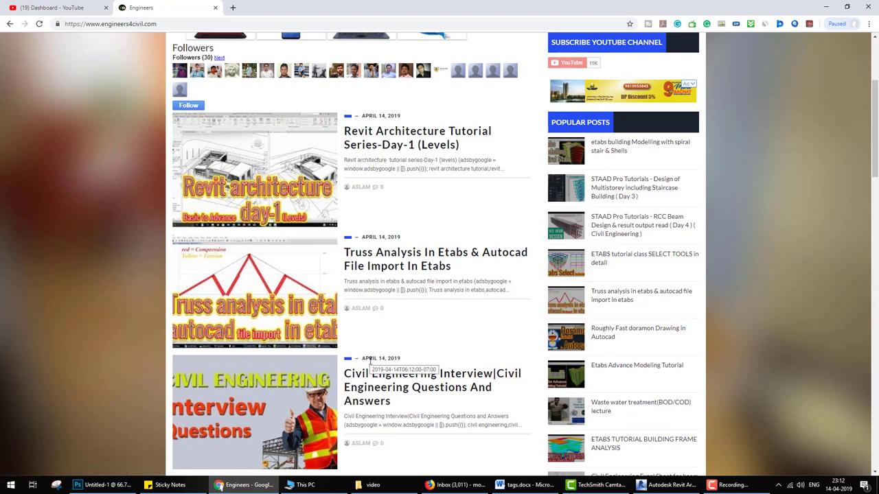
scroll(370, 362, "up", 4)
scroll(461, 376, "down", 4)
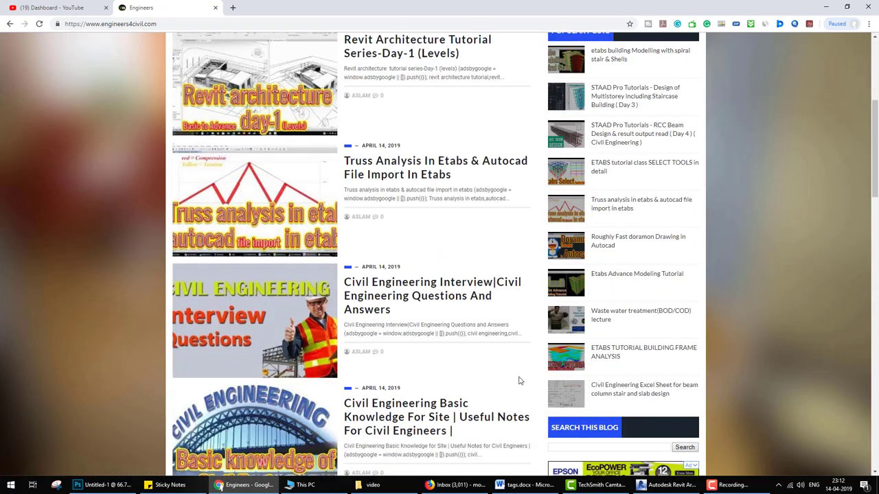
scroll(520, 378, "down", 3)
scroll(501, 392, "up", 3)
scroll(475, 412, "up", 4)
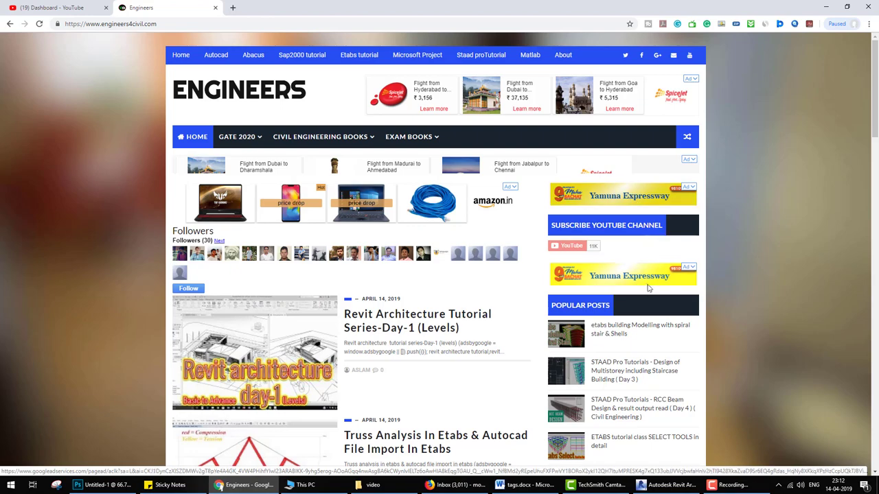
scroll(531, 348, "down", 2)
scroll(471, 259, "down", 4)
scroll(514, 265, "down", 4)
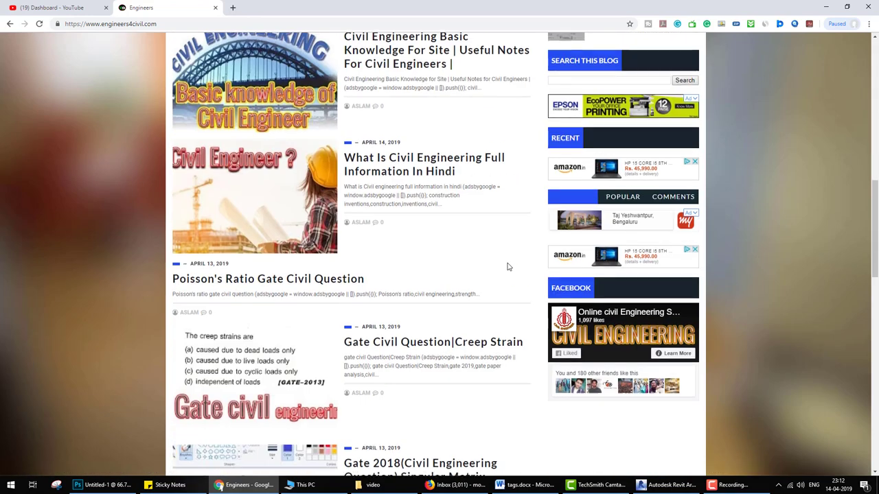
scroll(506, 265, "down", 3)
scroll(465, 281, "down", 4)
scroll(274, 214, "down", 1)
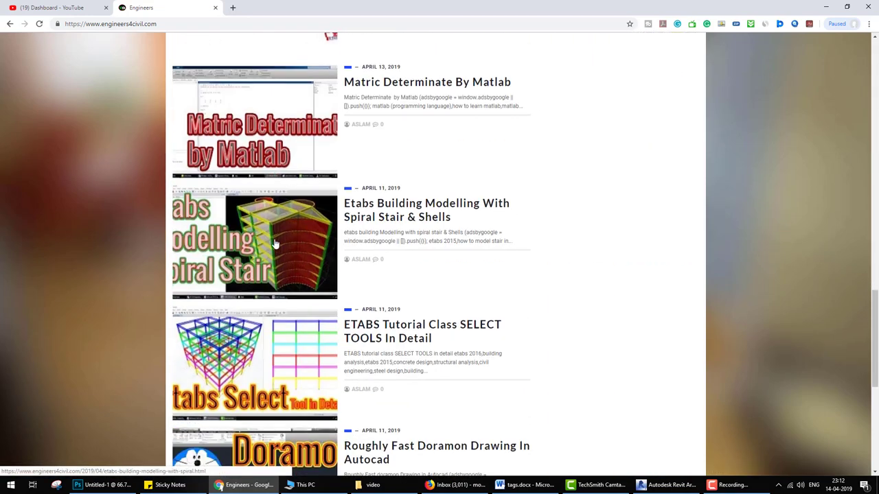
scroll(260, 368, "down", 3)
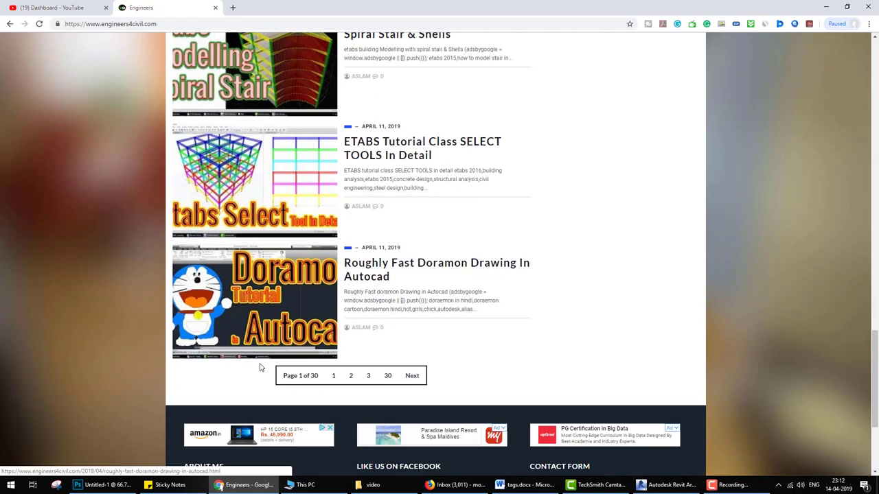
scroll(587, 355, "up", 2)
scroll(586, 355, "up", 4)
scroll(587, 351, "up", 5)
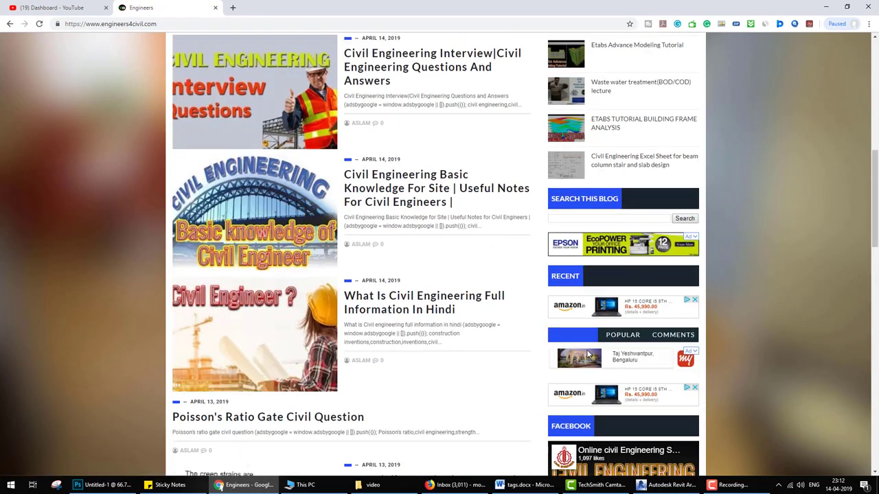
scroll(588, 353, "up", 2)
scroll(588, 354, "up", 1)
scroll(588, 353, "up", 3)
scroll(588, 354, "up", 1)
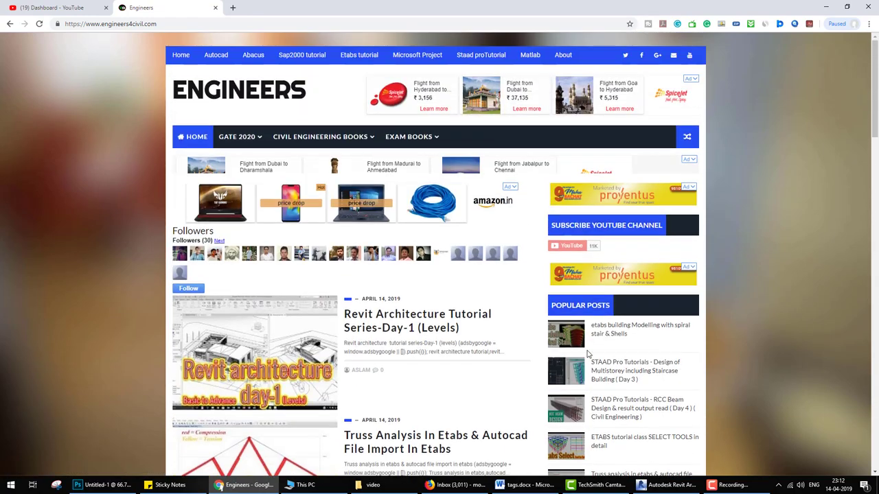
scroll(549, 397, "down", 3)
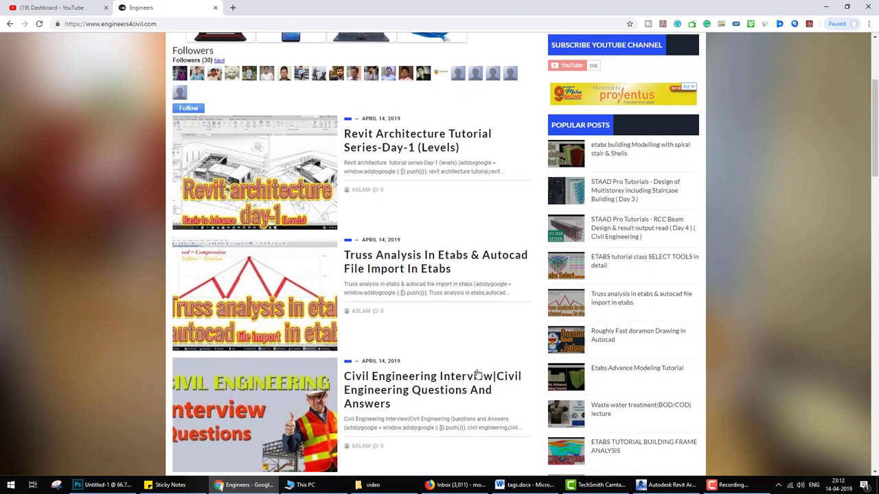